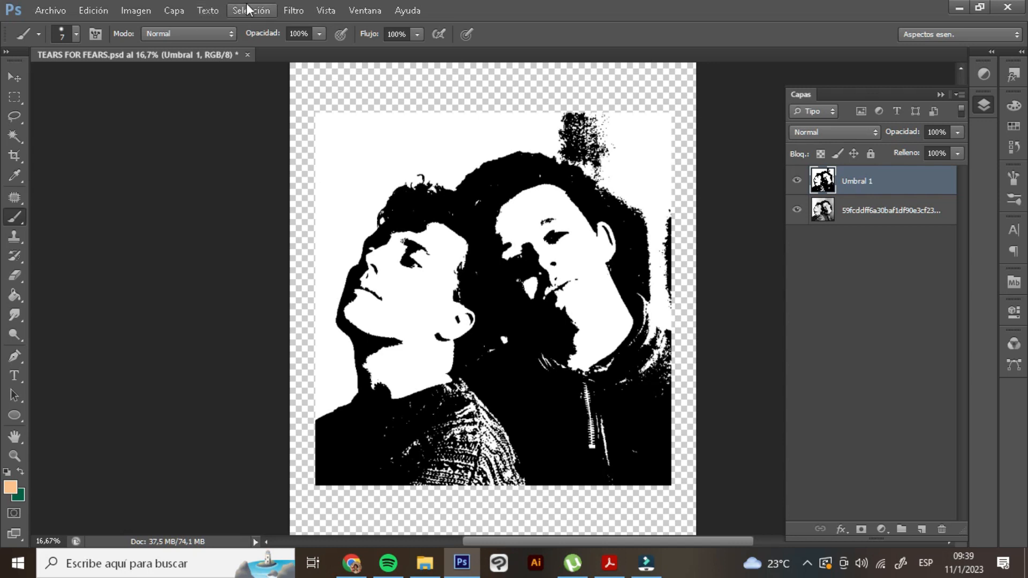
Select the white areas of the Umbral 1 layer by colour and delete them, and hide the original photo layer
left_click(322, 140)
left_click(930, 121)
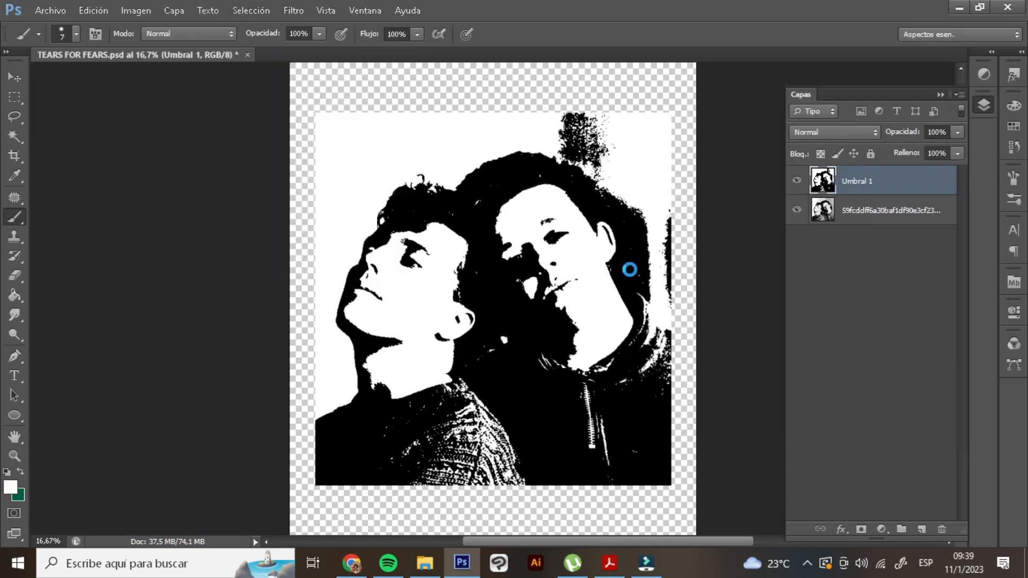
left_click(797, 210)
Erase the stray dark texture in the background above and beside the man on the right in the Umbral 1 layer
key("ctrl+minus")
key("ctrl+plus")
key("ctrl+plus")
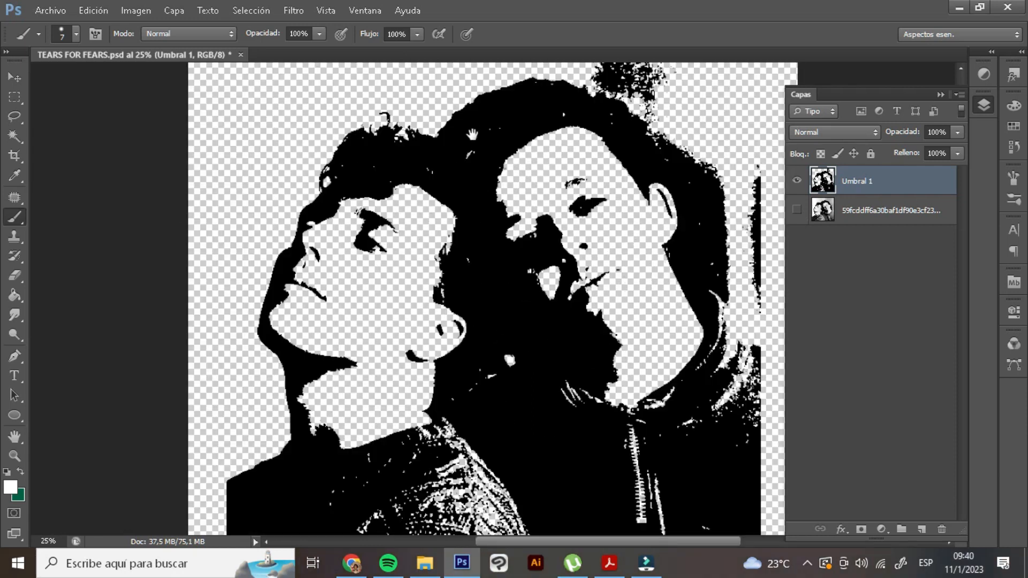
left_click_drag(472, 133, 335, 289)
key("e")
mouse_move(492, 173)
left_mouse_down()
mouse_move(458, 178)
mouse_move(507, 229)
mouse_move(477, 180)
mouse_move(484, 220)
mouse_move(476, 202)
mouse_move(537, 207)
left_mouse_up()
mouse_move(468, 236)
left_mouse_down()
mouse_move(474, 230)
mouse_move(518, 271)
left_mouse_up()
mouse_move(599, 349)
left_mouse_down()
mouse_move(570, 165)
mouse_move(583, 160)
mouse_move(594, 273)
left_mouse_up()
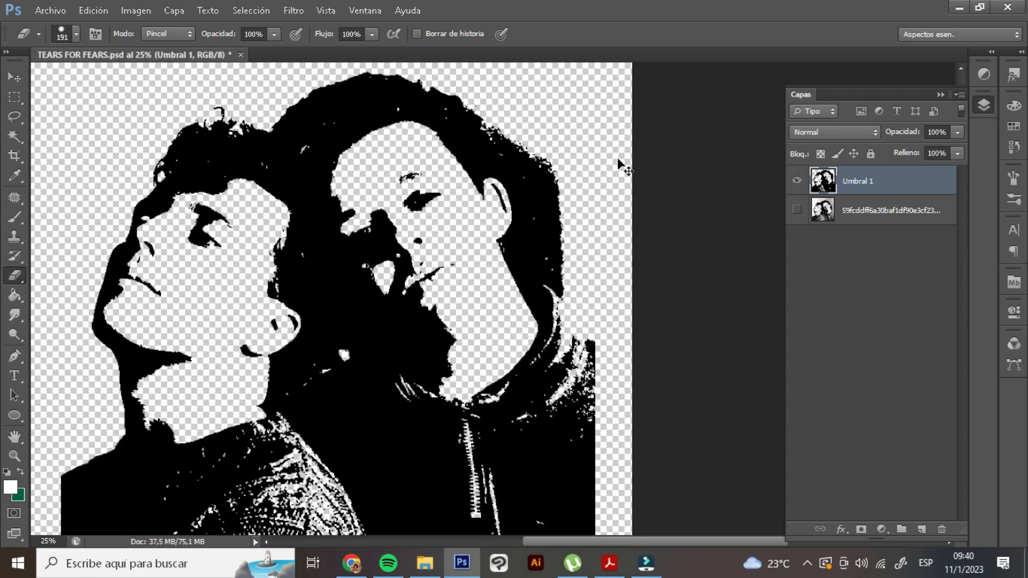
Add a new layer between Umbral 1 and the hidden photo and fill it with white
key("ctrl+minus")
key("ctrl+minus")
left_click(881, 219)
left_click(902, 531)
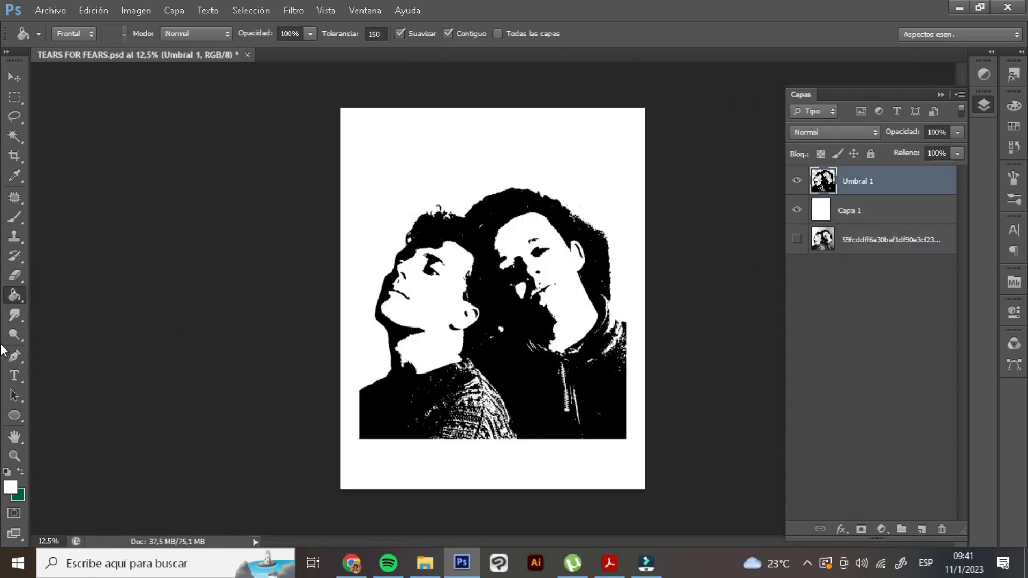
Choose a light warm grey foreground colour and fill the Capa 1 background layer with it
left_click(10, 489)
left_click(726, 304)
left_click_drag(624, 224, 526, 175)
left_click(870, 131)
left_click(873, 210)
left_click(563, 189)
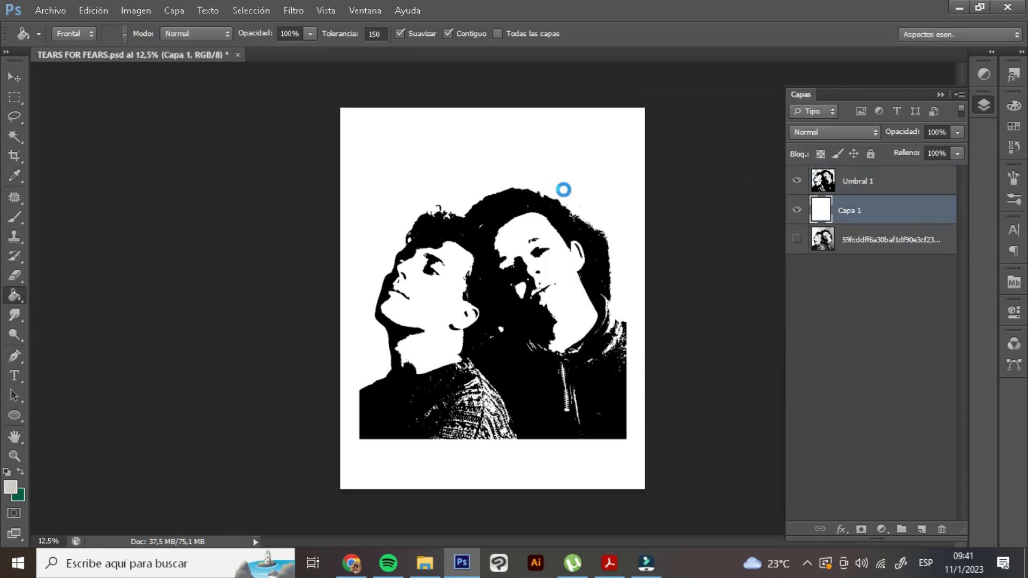
Place the img504 paper texture scaled to cover the canvas, and set it below Umbral 1 in Multiplicar mode
left_click(872, 181)
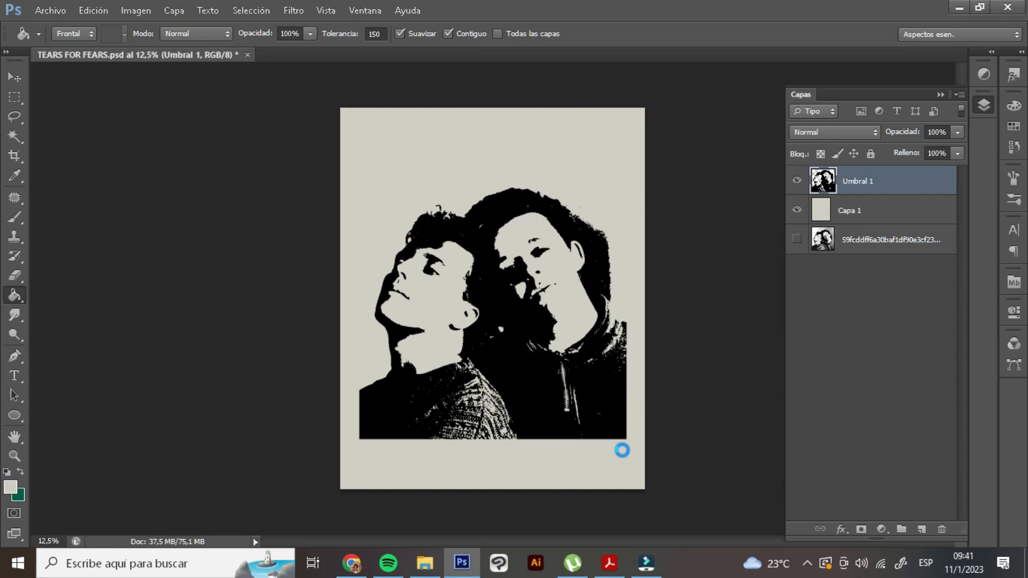
left_click_drag(602, 453, 675, 520)
key("Return")
left_click_drag(887, 183, 900, 213)
left_click(824, 132)
left_click(811, 199)
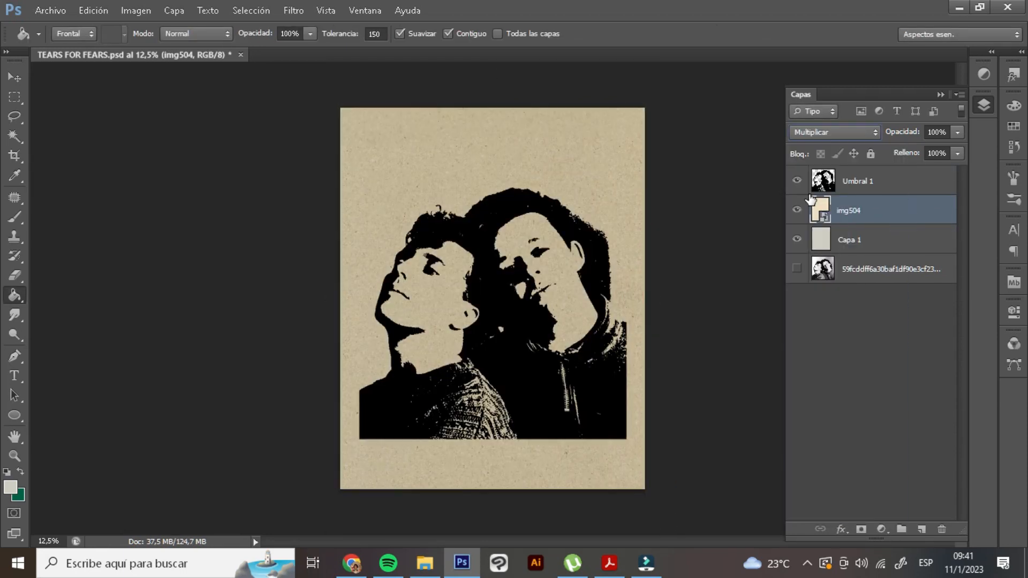
Soften the img504 texture by splitting the underlying layer's white slider in its blending options
double_click(905, 211)
left_click_drag(860, 449, 798, 451)
left_click(964, 176)
Blend the Umbral 1 layer into the paper by splitting its underlying layer's white slider to about 145 / 255
left_click(912, 192)
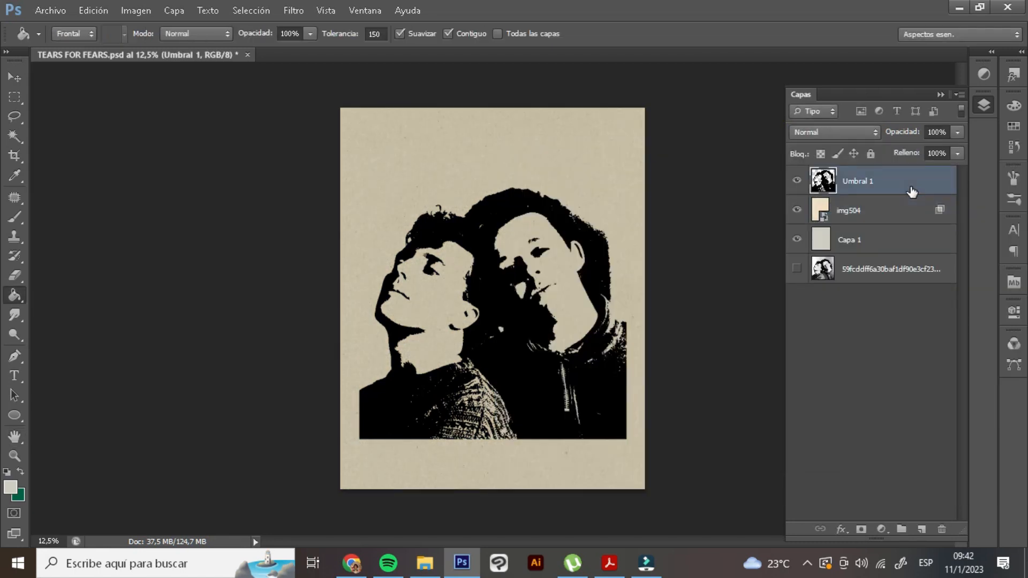
double_click(906, 194)
left_click_drag(860, 449, 782, 449)
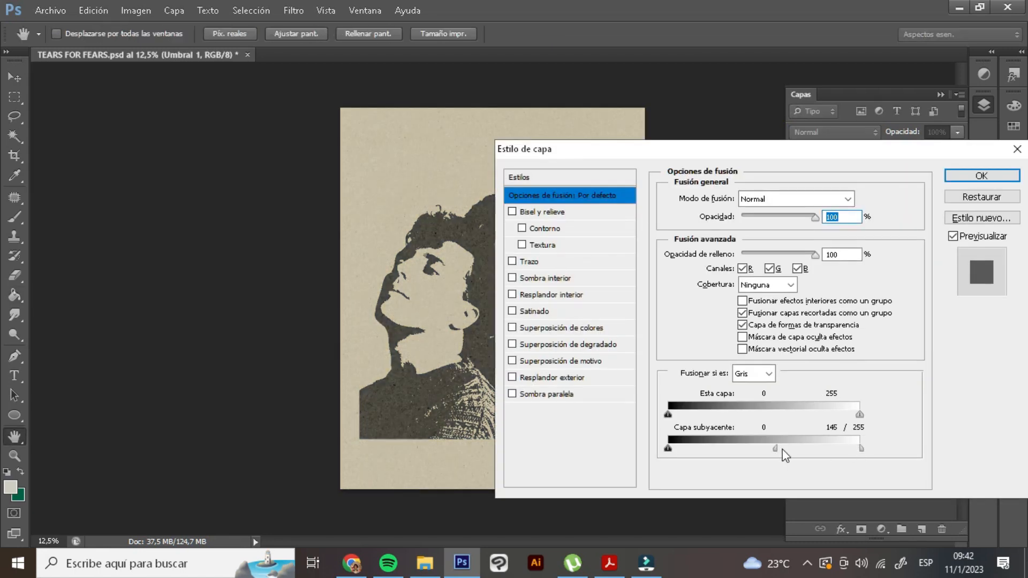
left_click(982, 176)
Create a text frame across the upper part of the poster containing TEARS FOR FEARS
key("ctrl+plus")
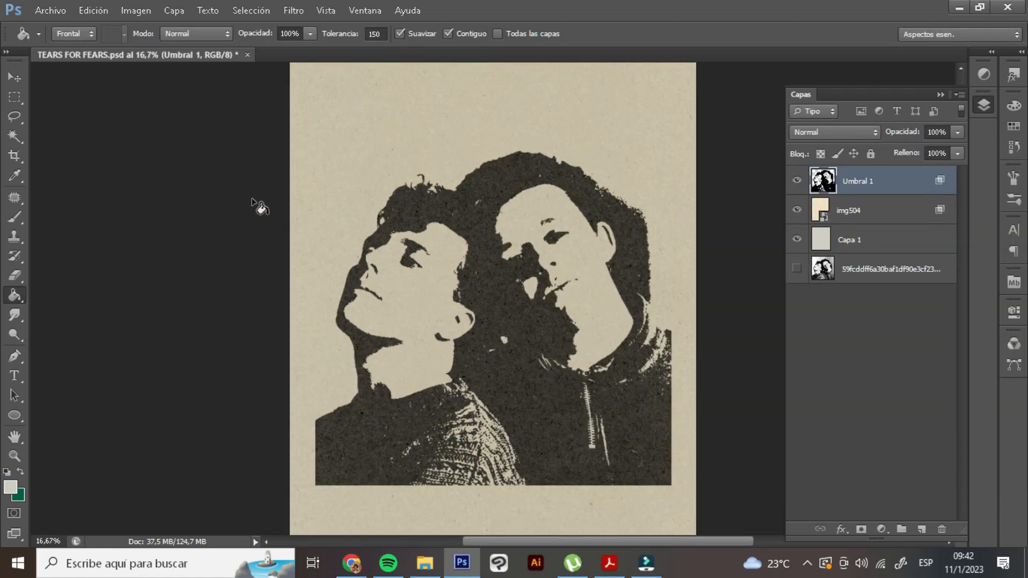
left_click(19, 376)
left_click_drag(413, 123, 397, 185)
left_click_drag(320, 124, 631, 293)
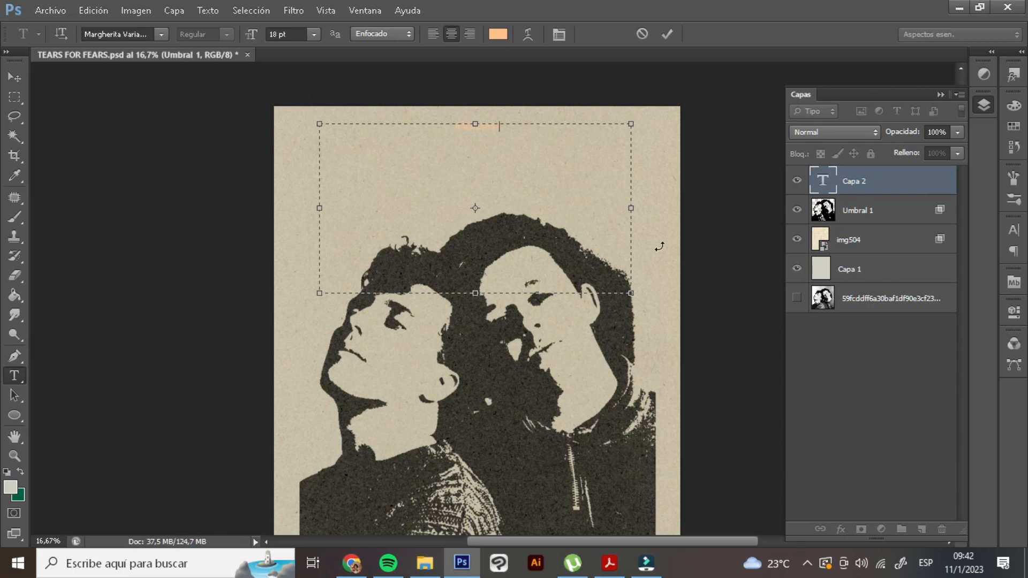
Change the whole title text to a near-black colour and set its size to 72 pt
key("ctrl+a")
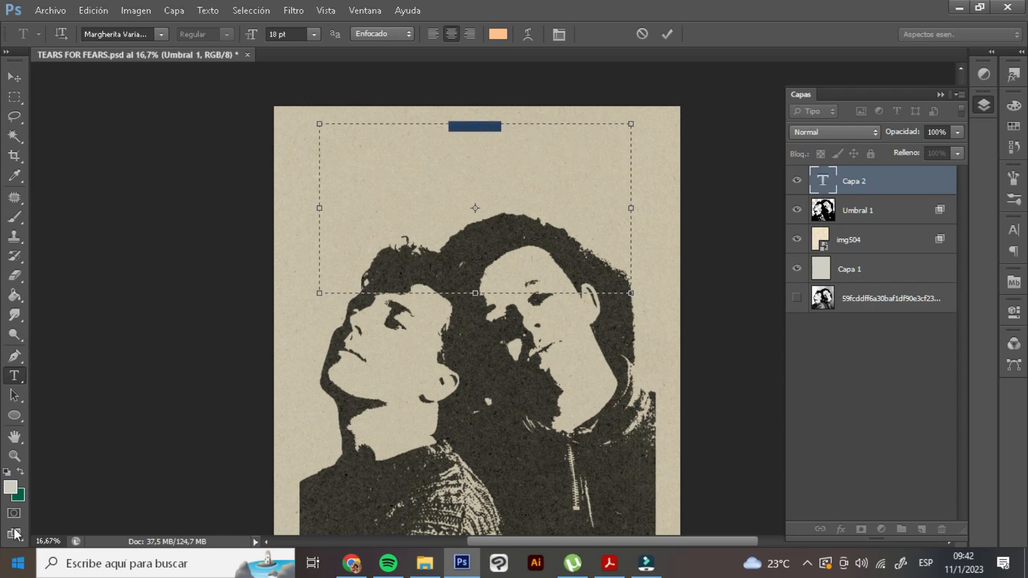
left_click(10, 487)
left_click(514, 299)
left_click(867, 129)
left_click(313, 34)
left_click(315, 272)
Change the title's font to Neutral Face
left_click(136, 35)
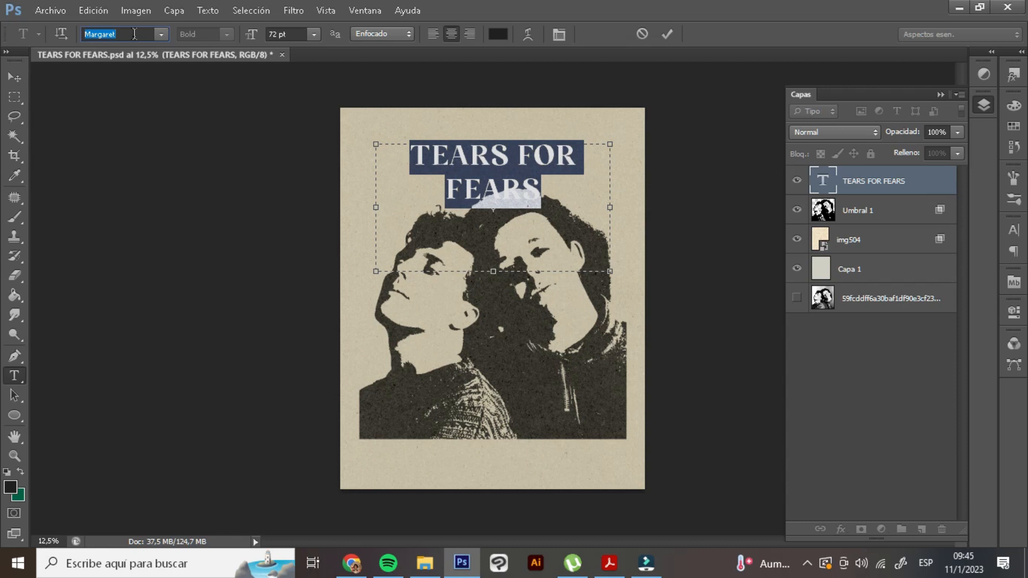
type("Marg")
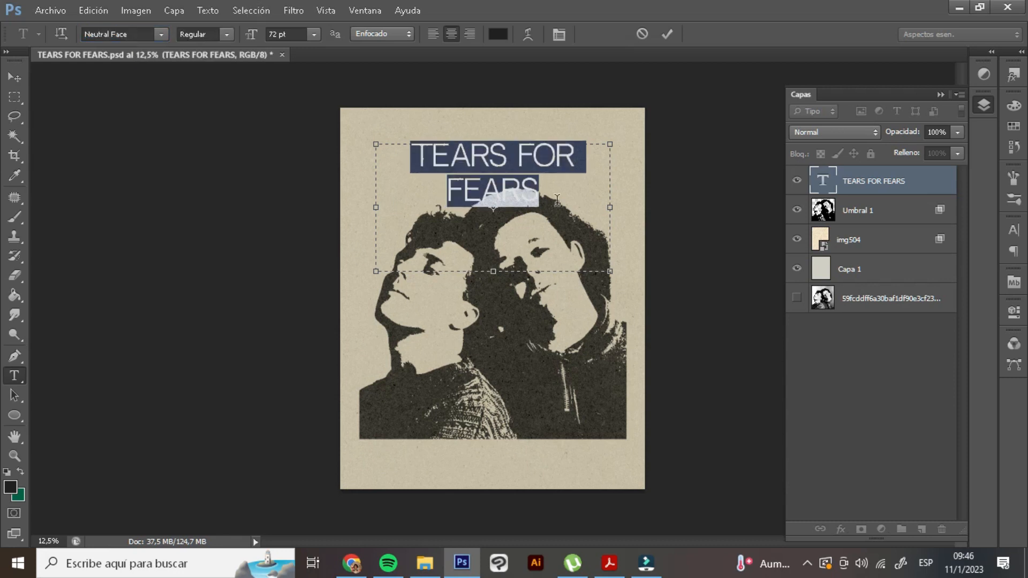
left_click(580, 234)
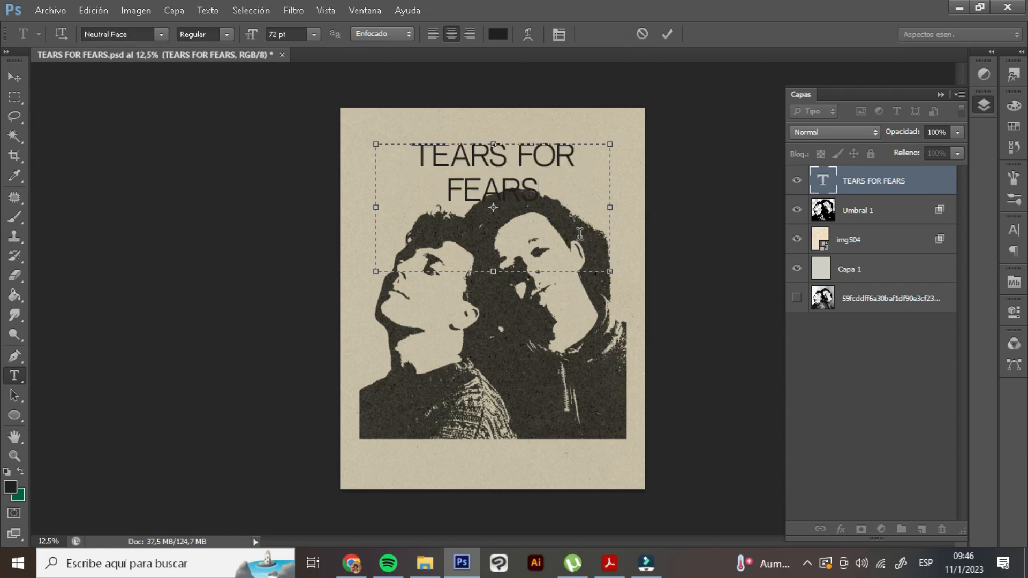
Widen the title's text frame so it fits on one line and set its style to Bold
left_click_drag(613, 274, 688, 283)
key("ctrl+a")
left_click(226, 34)
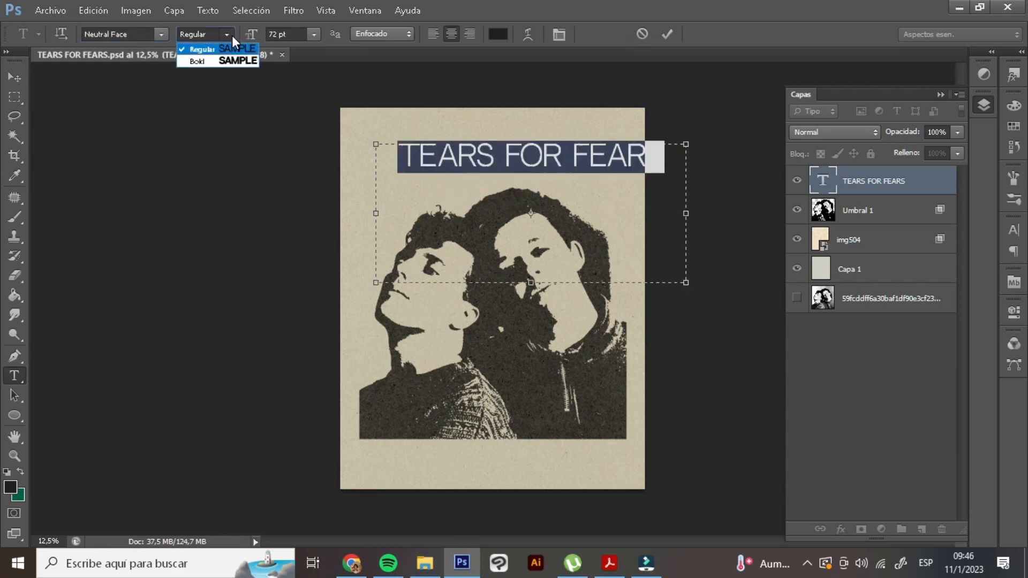
left_click(196, 56)
left_click(570, 179)
Move the TEARS FOR FEARS title above the portrait, scale it down slightly and centre it on the poster
left_click(16, 82)
left_click_drag(594, 146, 553, 151)
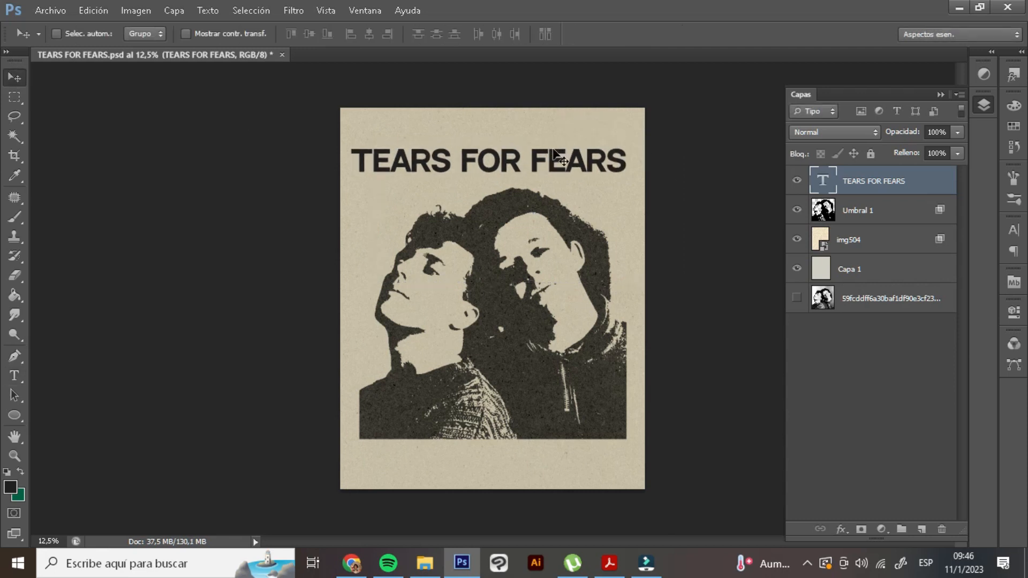
key("ctrl+t")
left_click_drag(337, 148, 353, 156)
left_click_drag(528, 176, 580, 156)
key("Return")
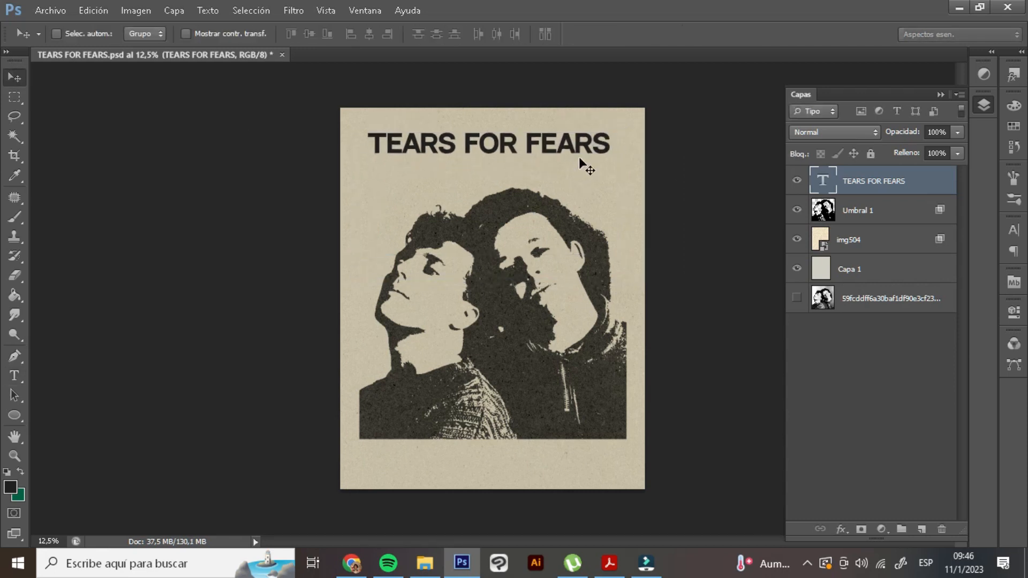
Create a text frame over the middle of the portrait containing SONGS FROMTHE BIG CHAIR
key("t")
left_click_drag(376, 255, 607, 385)
type("SONGS FROM THE BIG CHAIR")
Set the subtitle text to 36 pt in the Regular style
key("ctrl+a")
left_click(314, 34)
left_click(326, 233)
left_click(226, 34)
left_click(225, 47)
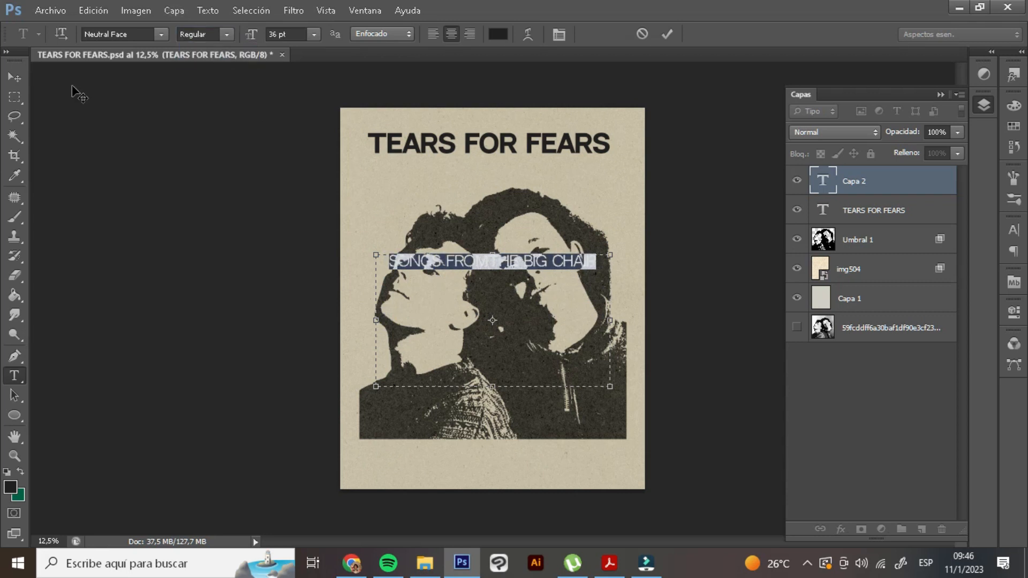
Move the subtitle directly beneath the TEARS FOR FEARS title and nudge it into position
left_click(14, 77)
left_click_drag(482, 263, 483, 171)
key("Up")
key("Left")
key("Left")
key("Left")
key("Up")
Move the Umbral 1 portrait down about 1.07 cm and shift the title and subtitle slightly lower
left_click(897, 241)
left_click_drag(603, 310, 554, 316)
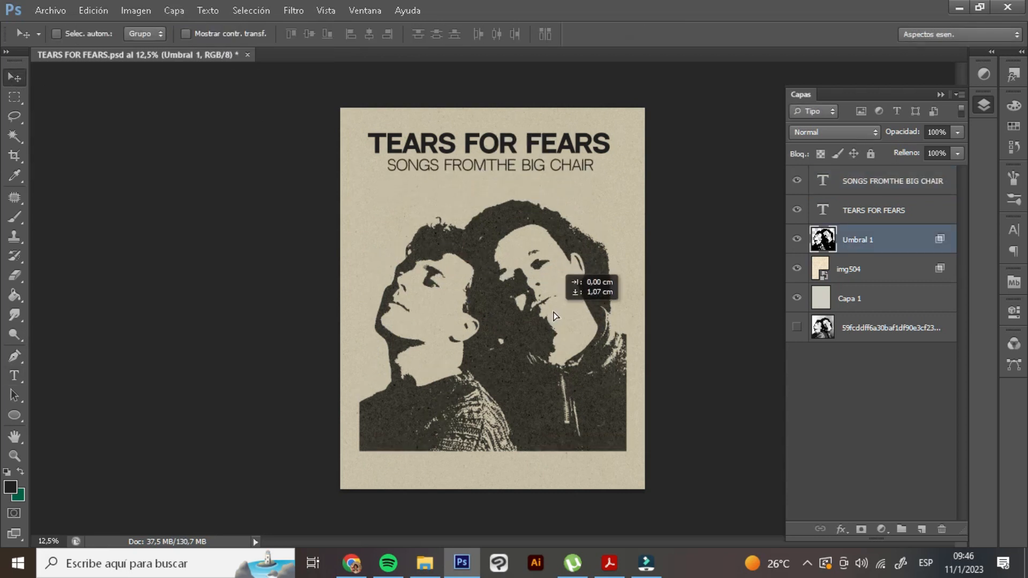
left_click(878, 210)
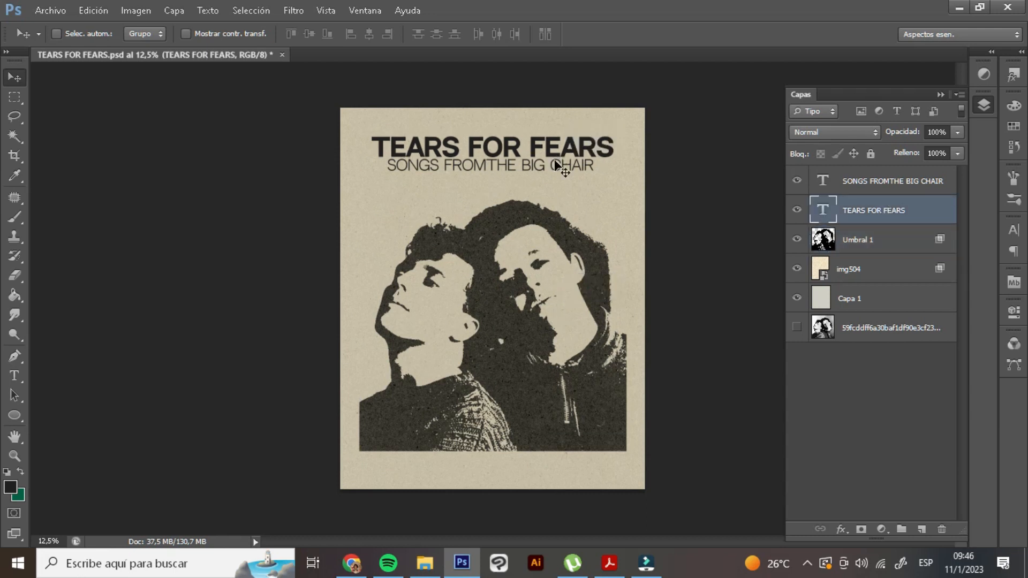
left_click(867, 183, "shift")
left_click_drag(558, 168, 558, 177)
key("shift+Left")
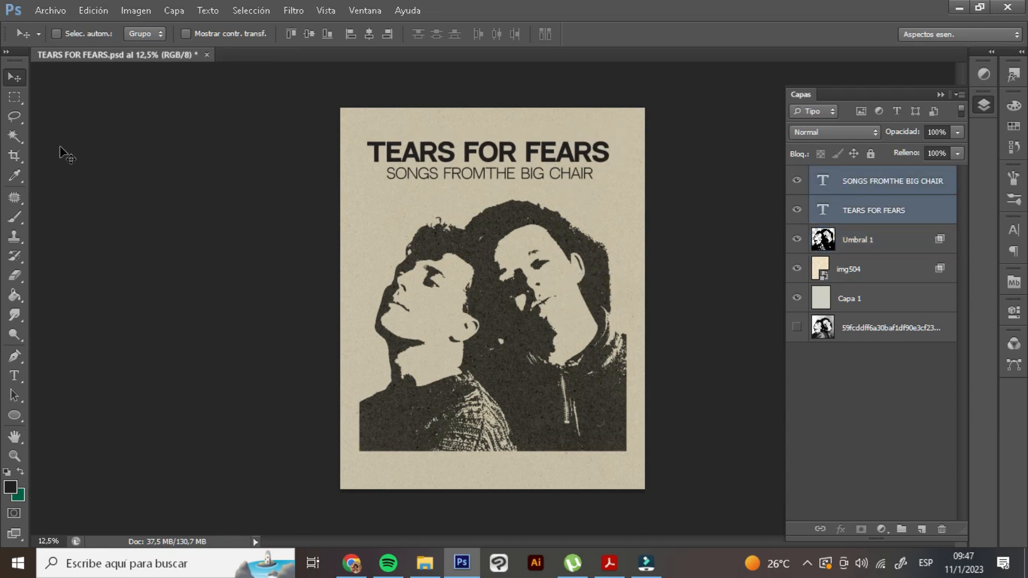
Show the rulers and add vertical guides at the portrait's two side edges and at the poster's centre
key("ctrl+r")
left_click_drag(36, 178, 367, 209)
left_click_drag(36, 219, 633, 278)
left_click_drag(36, 257, 502, 258)
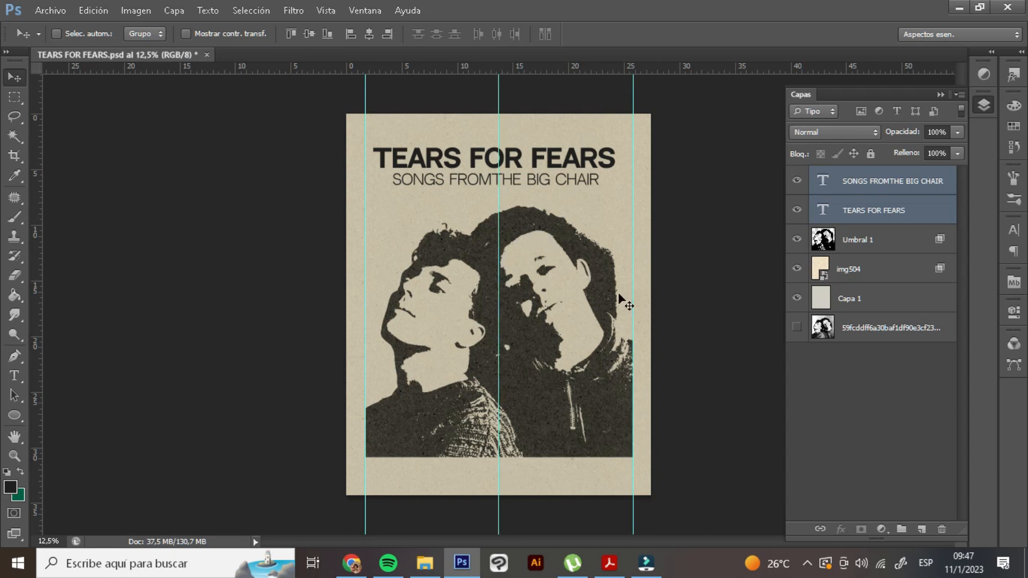
Nudge the subtitle to the right to centre it on the middle guide
left_click(899, 185)
key("shift+Right")
key("shift+Right")
key("shift+Right")
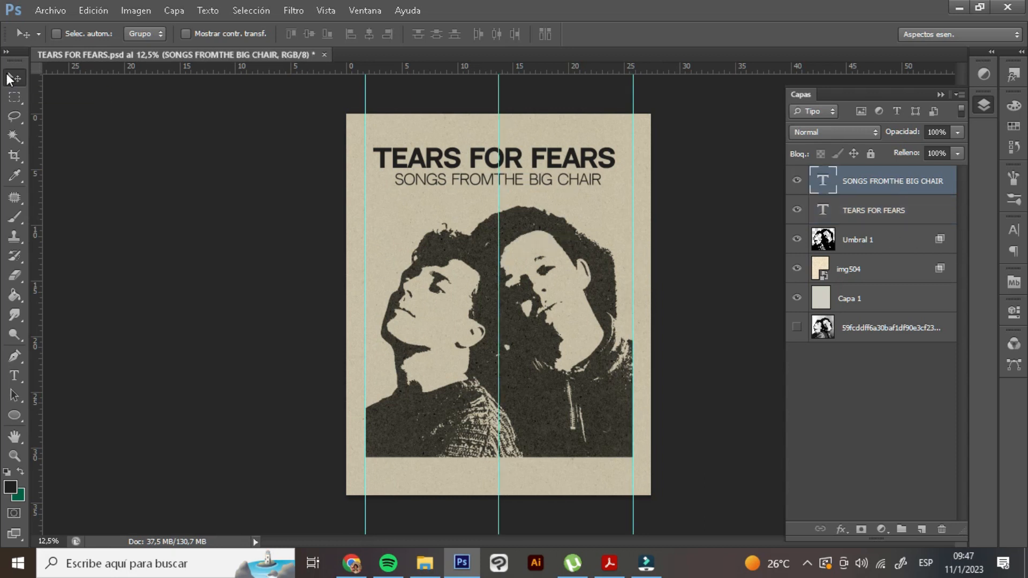
Nudge the TEARS FOR FEARS title to the right to centre it on the middle guide
left_click(884, 212)
key("shift+Right")
key("shift+Right")
key("shift+Right")
key("shift+Right")
key("shift+Right")
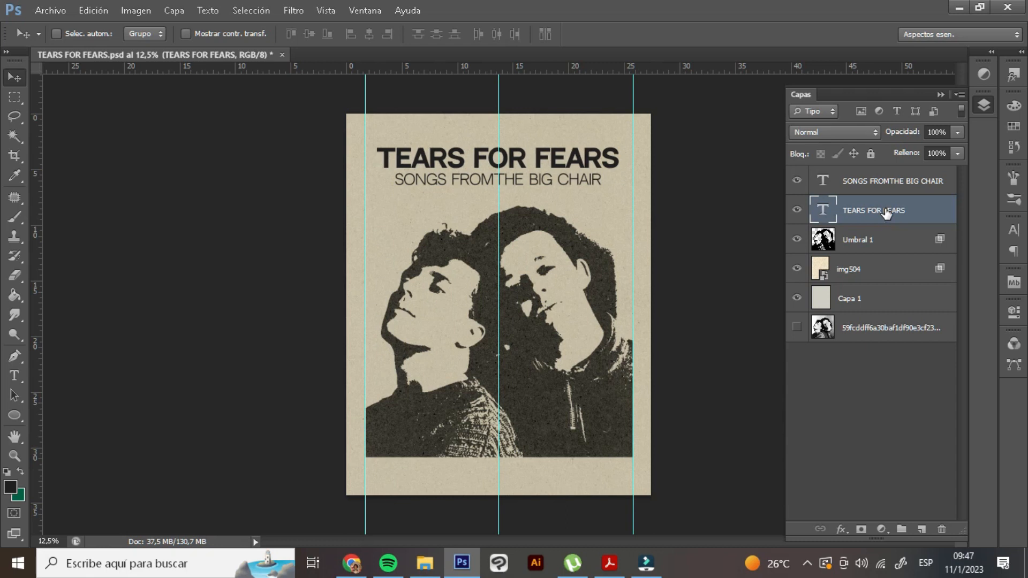
key("shift+Right")
key("shift+Left")
Insert the missing space in the subtitle so it reads SONGS FROM THE BIG CHAIR
left_click(871, 188)
key("t")
left_click(489, 179)
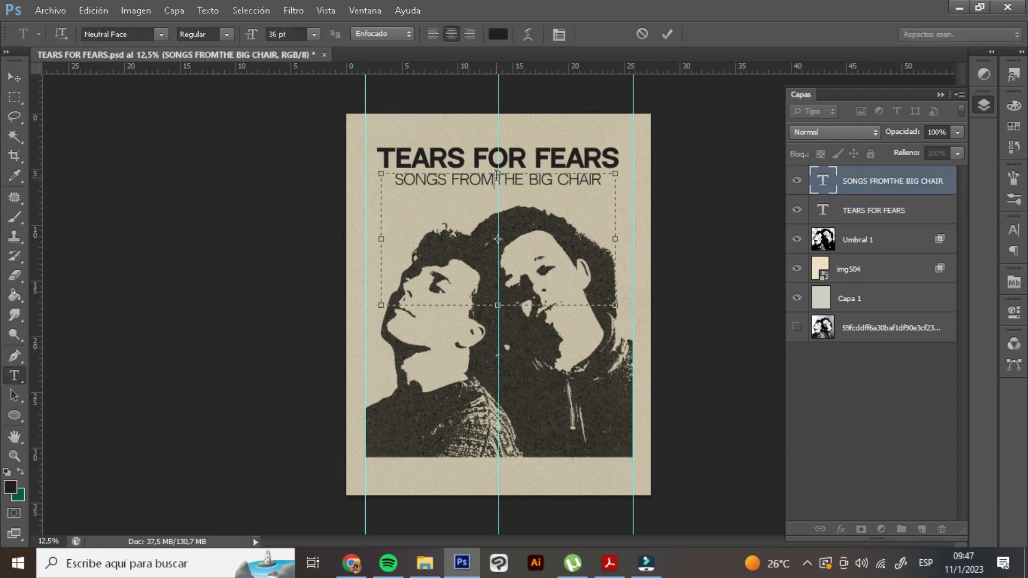
left_click(14, 76)
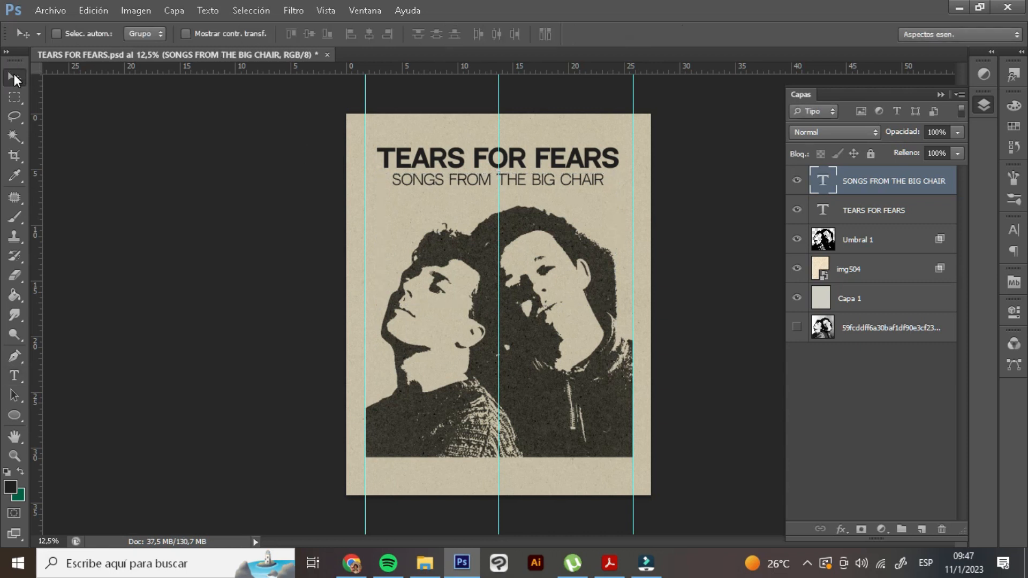
Create a text frame containing 1985 and move it into the margin below the portrait
key("t")
left_click_drag(392, 357, 554, 432)
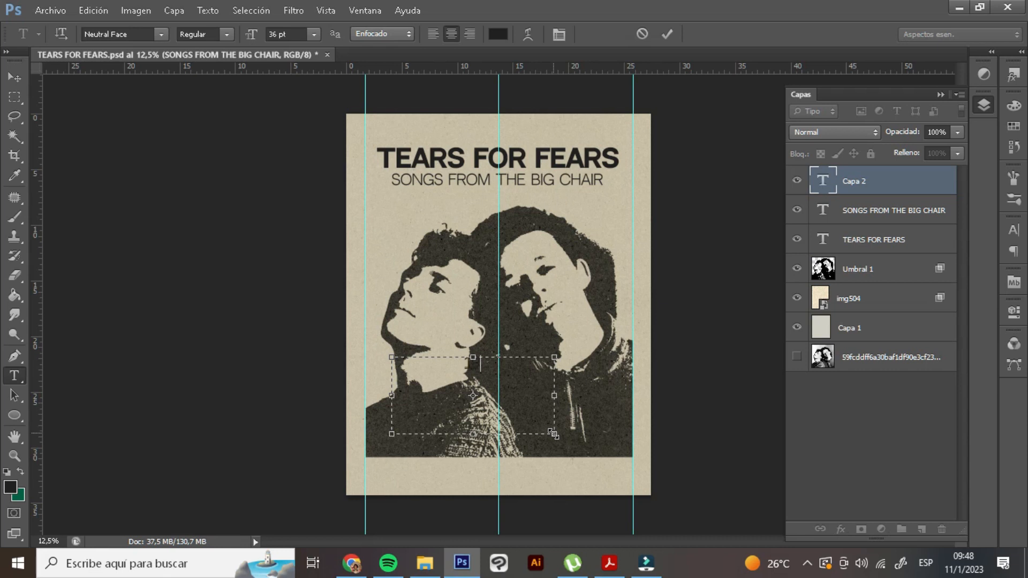
left_click(14, 76)
left_click_drag(555, 367, 465, 481)
Add a horizontal guide in the margin below the portrait and move 1985 towards the margin's left end
left_click_drag(410, 78, 556, 244)
left_click_drag(454, 69, 606, 476)
left_click_drag(465, 369, 390, 472)
Reduce the font size of the 1985 text
key("t")
left_click(315, 34)
left_click(343, 209)
left_click(15, 77)
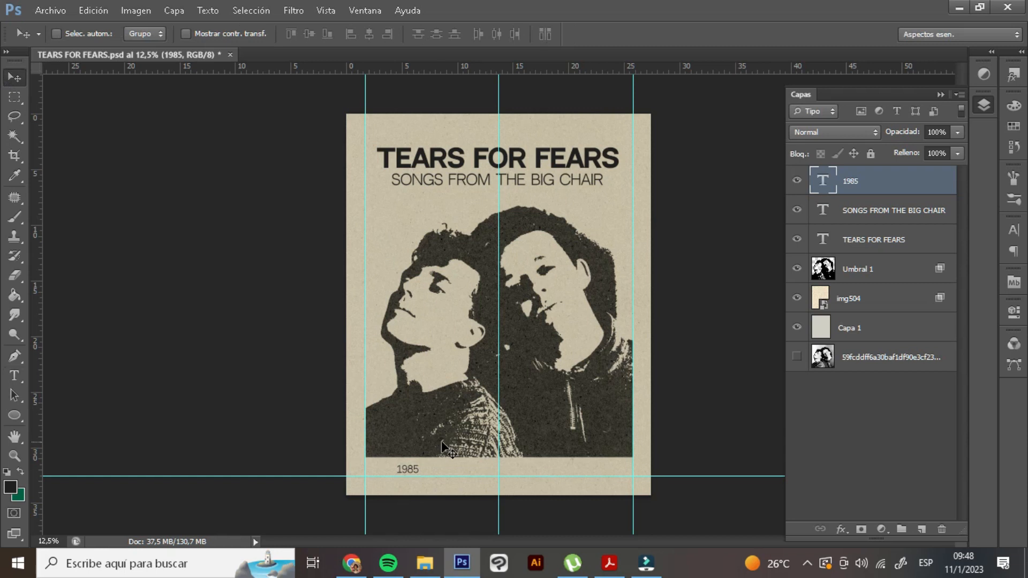
Align the 1985 text with the left vertical guide, resting on the horizontal guide
key("ctrl+plus")
scroll(402, 369, "down", 4)
key("ctrl+plus")
key("ctrl+plus")
left_click_drag(291, 395, 206, 403)
key("ctrl+minus")
key("ctrl+minus")
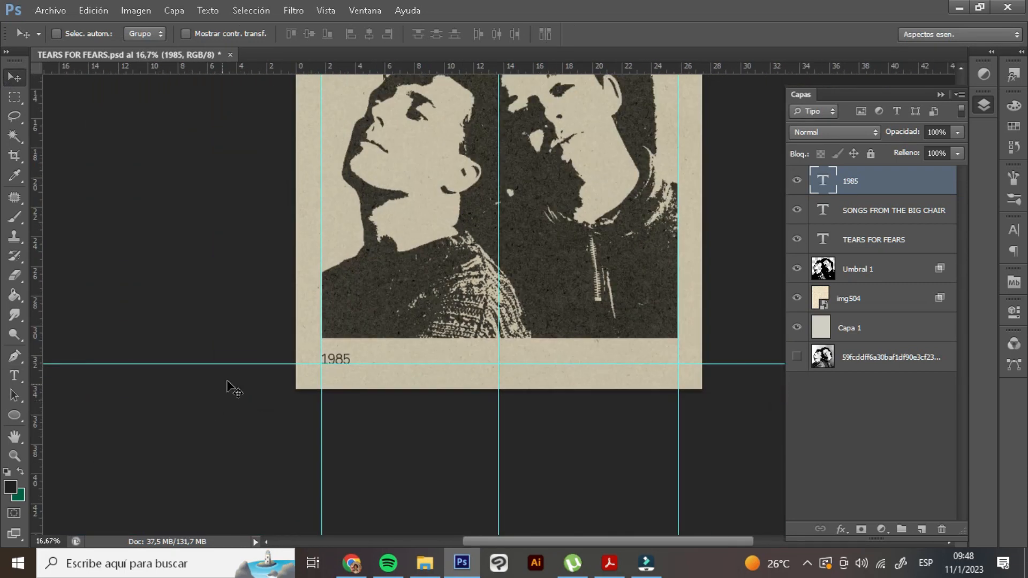
Create a wide text frame to the right of 1985 below the portrait, containing SHOUT
scroll(229, 385, "up", 1)
key("t")
scroll(275, 353, "down", 1)
left_click_drag(401, 346, 659, 384)
type("SHOUT")
Format the SHOUT text as 14 pt and left-aligned, and add THE WORKING HOUR on a line below it
key("ctrl+a")
left_click(314, 34)
left_click(299, 175)
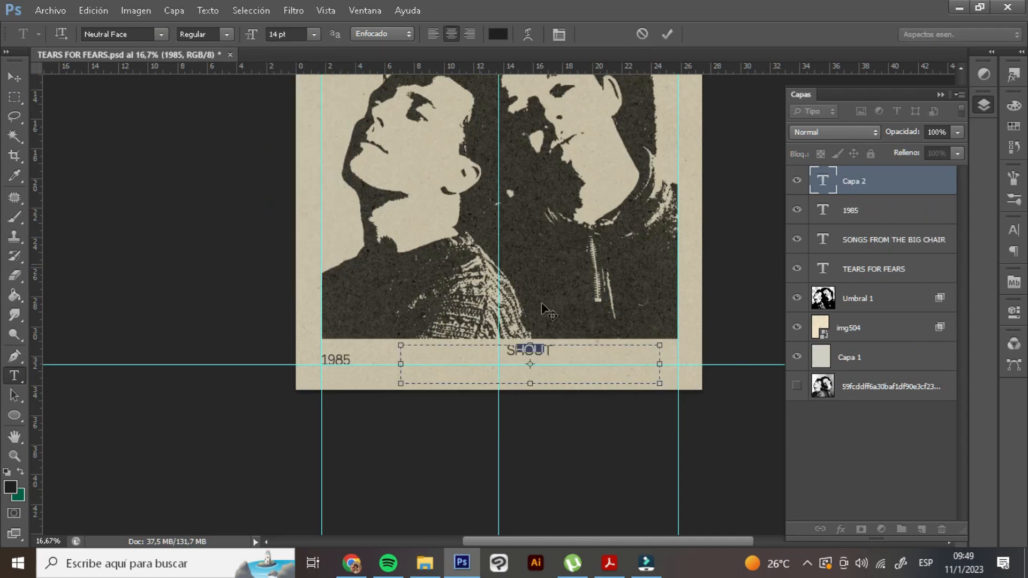
left_click(434, 34)
left_click(439, 348)
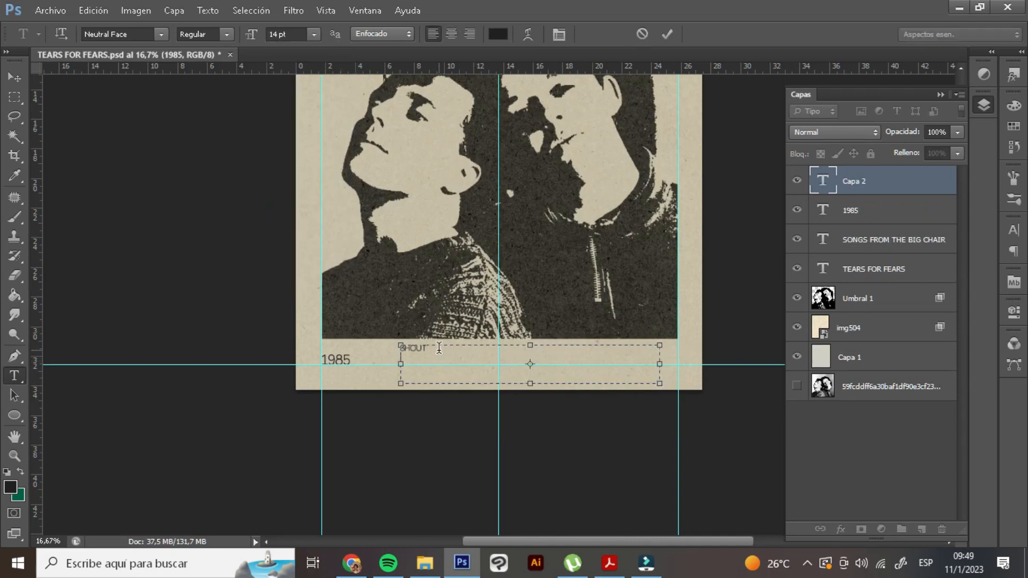
key("ctrl+v")
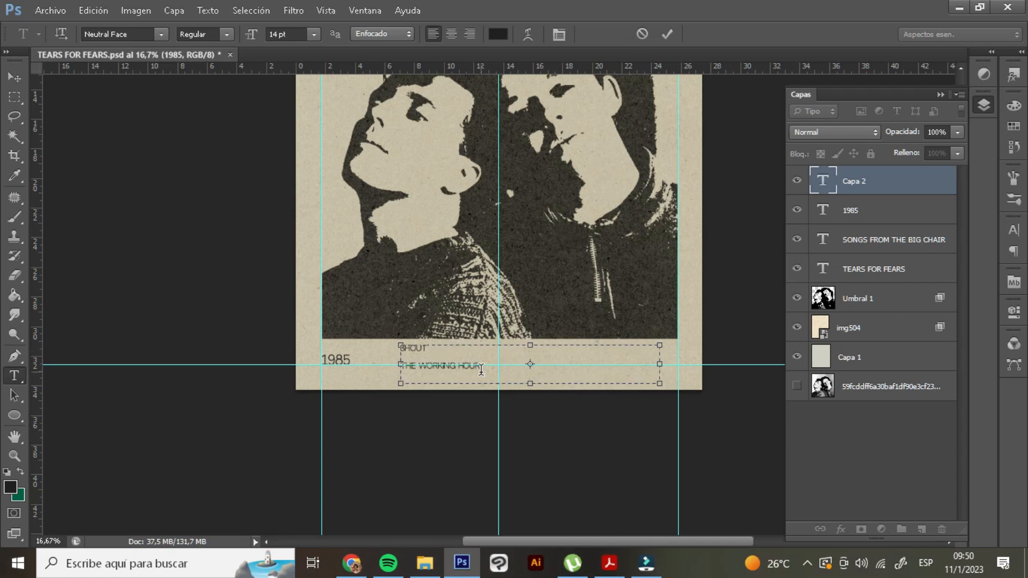
Set the leading of the SHOUT and THE WORKING HOUR lines to 10 pt
key("ctrl+a")
left_click(1015, 233)
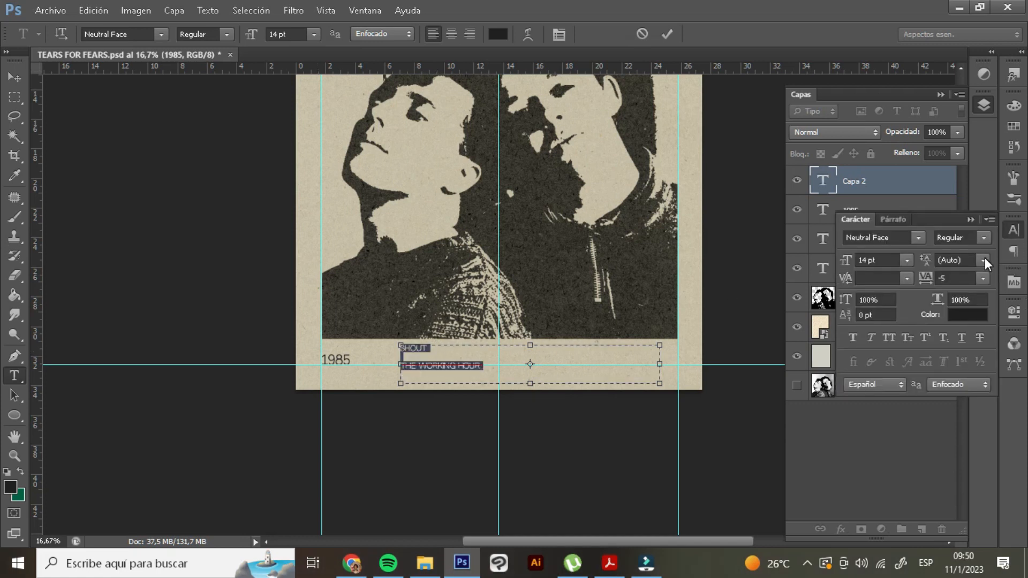
left_click(984, 260)
left_click(972, 423)
left_click(984, 259)
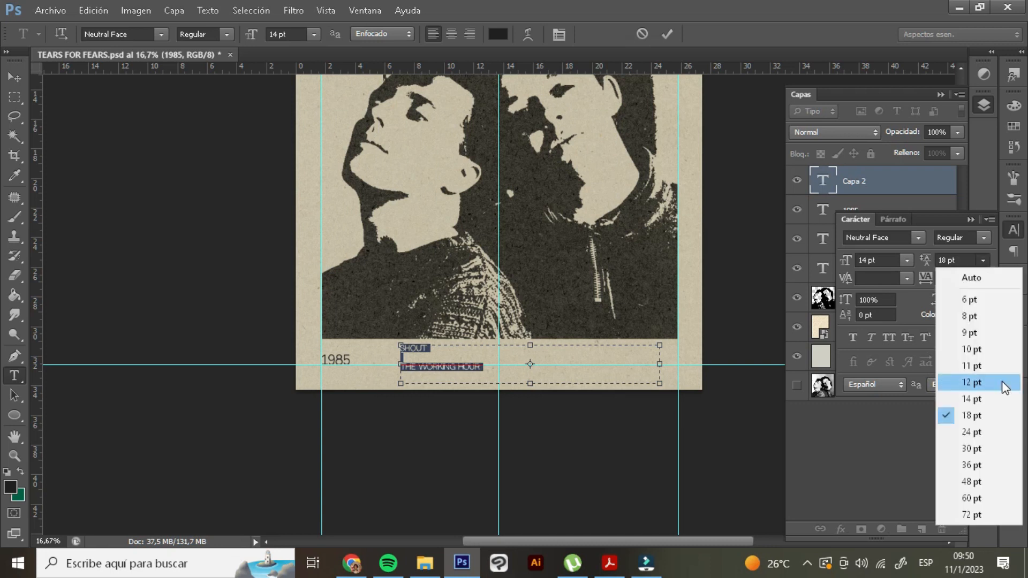
left_click(972, 349)
Add EVERYBODY WANTS TO RULE THE WORLD as the third track line and slightly increase the leading of all three lines
left_click(486, 363)
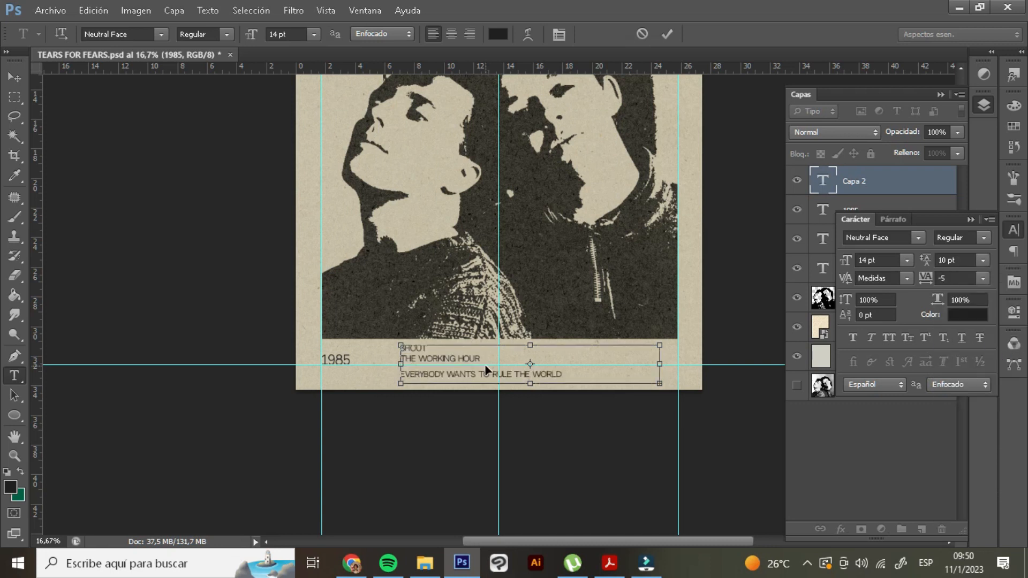
key("BackSpace")
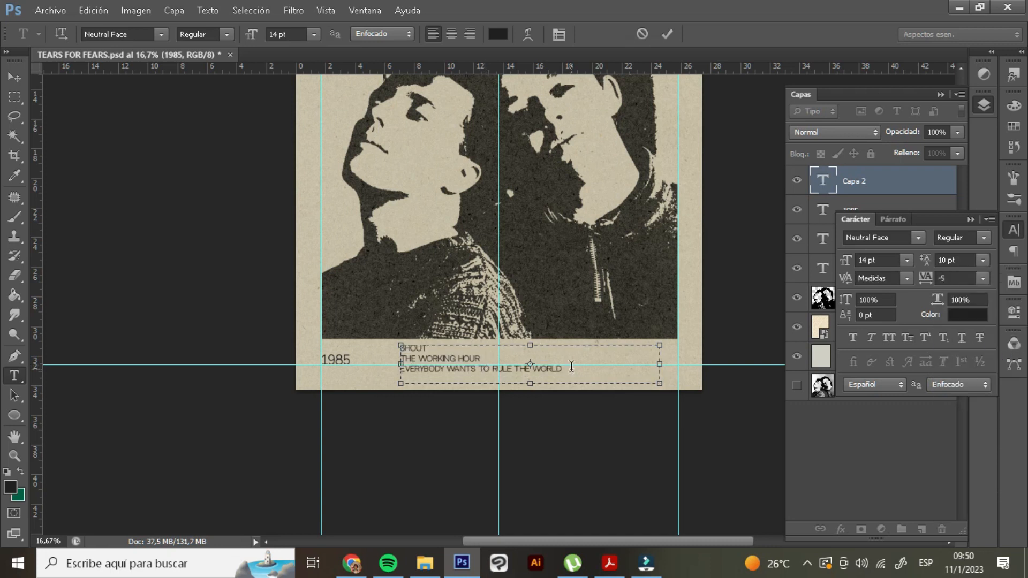
key("ctrl+a")
left_click(984, 260)
left_click(972, 369)
left_click(280, 291)
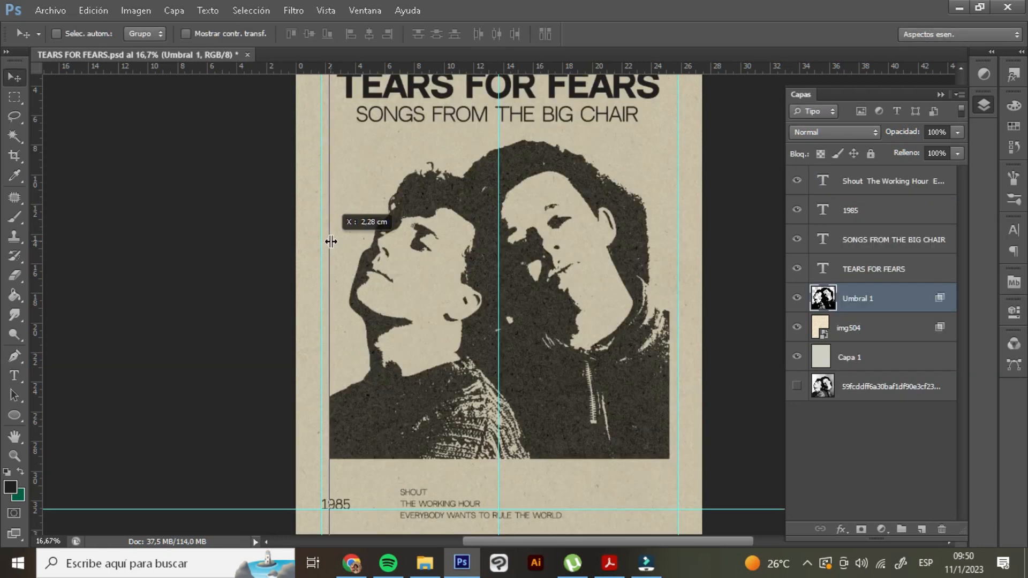
Move the side guides in to the portrait's edges, and raise 1985 and its horizontal guide, aligning the year with the portrait's left edge
left_click_drag(333, 236, 329, 236)
left_click_drag(678, 355, 668, 355)
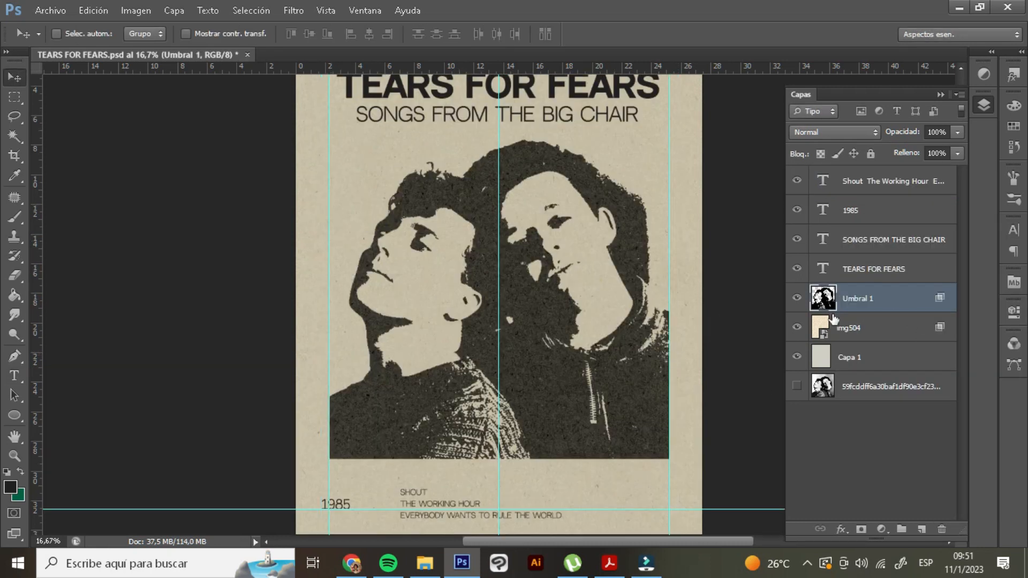
left_click(891, 218)
left_click_drag(316, 508, 324, 485)
left_click_drag(525, 510, 527, 486)
Align the track list with a new vertical guide level with 1985, and add MOTHER'S TALK as its fourth line
left_click_drag(38, 180, 400, 240)
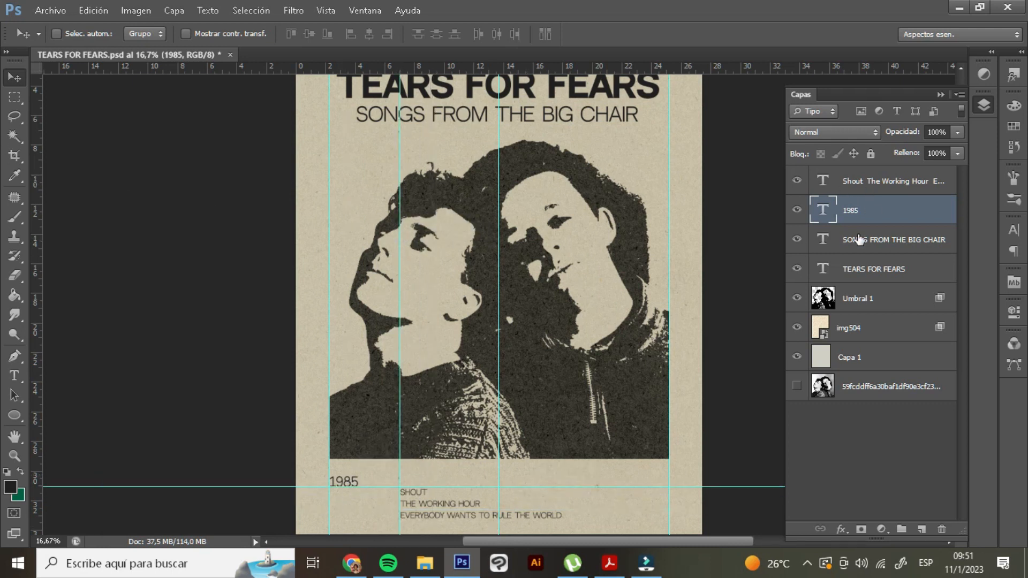
left_click(896, 188)
left_click_drag(465, 511, 470, 500)
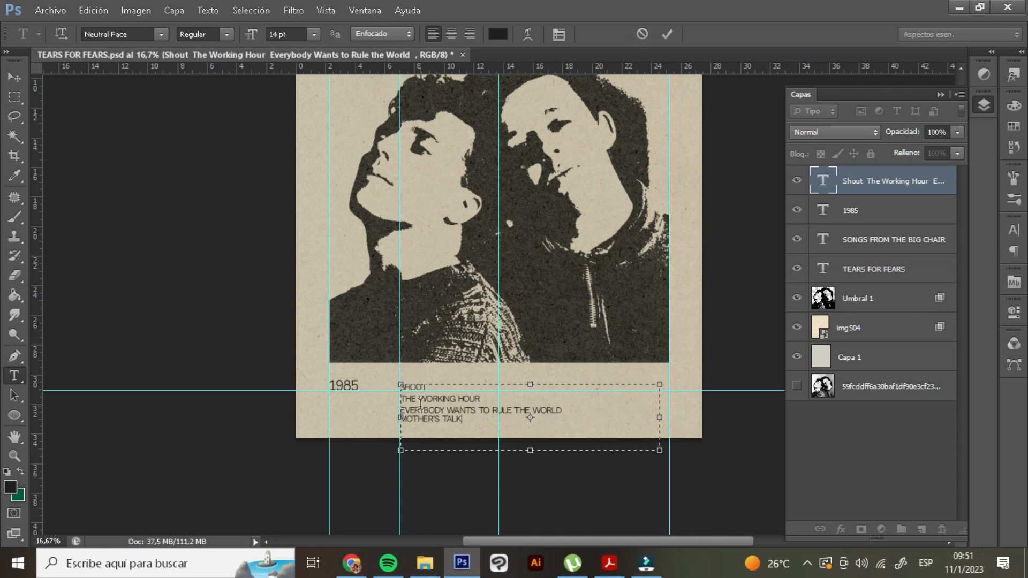
left_click(17, 77)
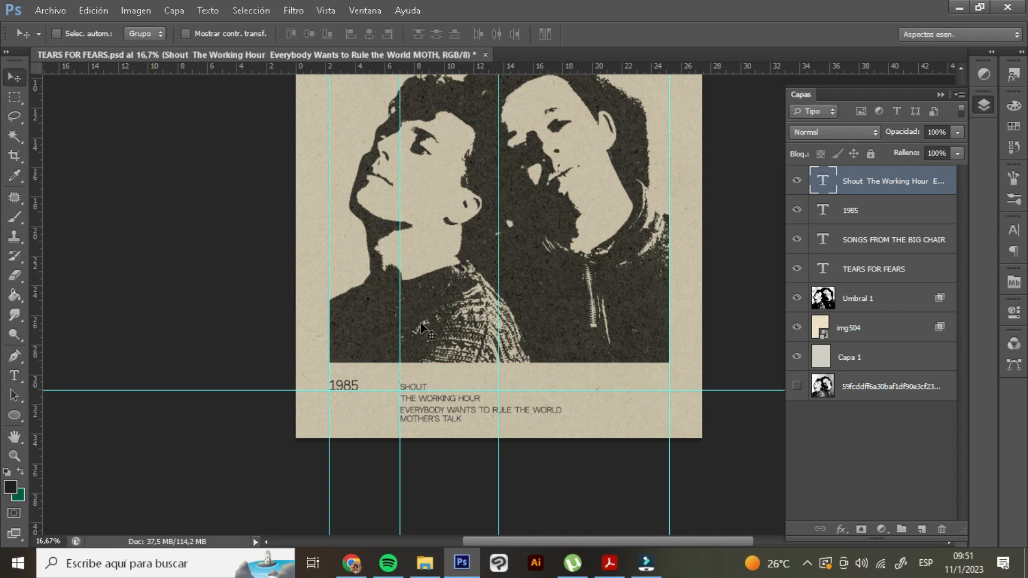
Add a vertical guide for a second track column and create a text frame over the portrait containing I Believe
left_click_drag(36, 444, 581, 455)
left_click(15, 375)
left_click_drag(498, 281, 604, 350)
type("I Believe")
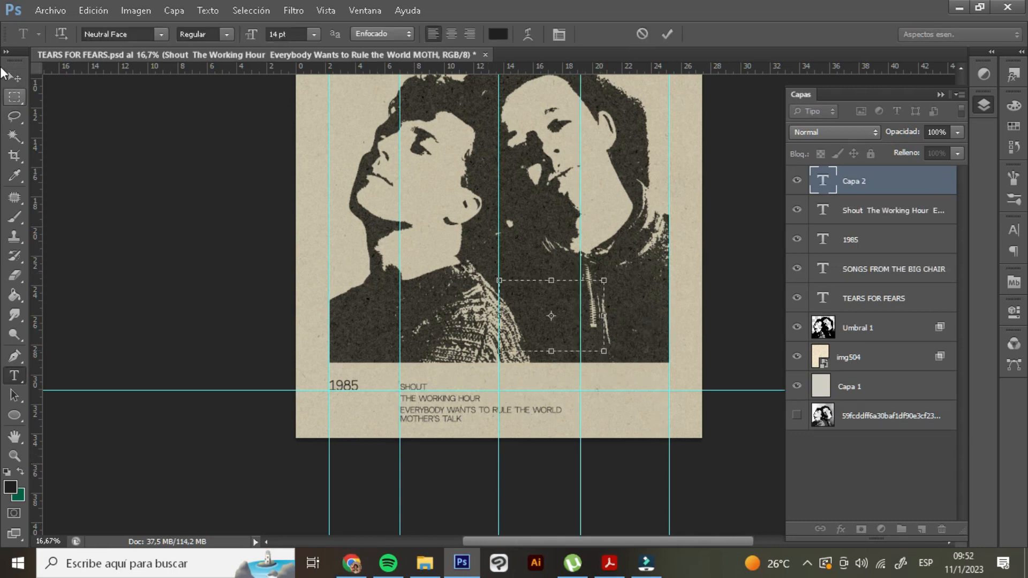
Move the I BELIEVE text below the portrait, aligned with the new vertical guide and level with SHOUT
left_click(16, 78)
left_click_drag(775, 410, 660, 414)
key("shift+Down")
key("shift+Down")
key("shift+Down")
key("shift+Down")
key("shift+Left")
key("shift+Left")
key("shift+Left")
key("shift+Left")
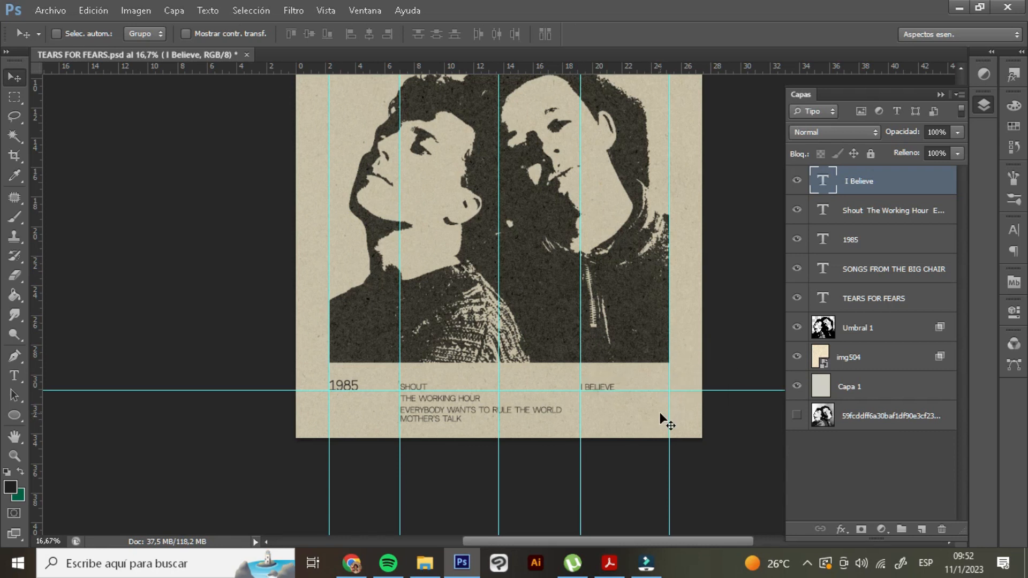
Add BROKEN, HEAD OVER HEELS/BROKEN (REPRISE) and LISTEN below I BELIEVE, enlarging the text frame to fit
key("t")
left_click(622, 393)
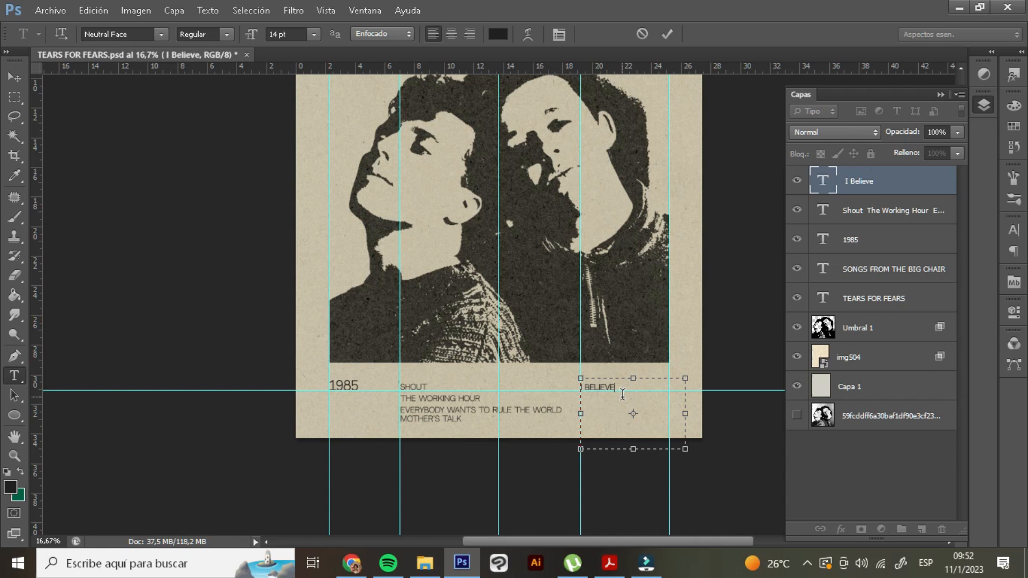
type("HEAD OVER HEELS/- BROKEN (REPRISE)")
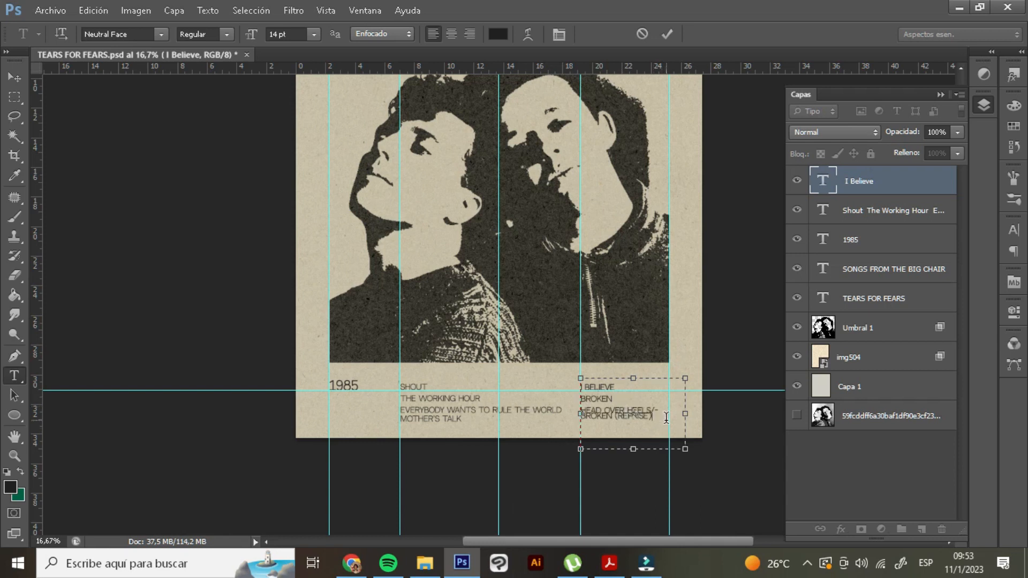
left_click_drag(693, 454, 726, 468)
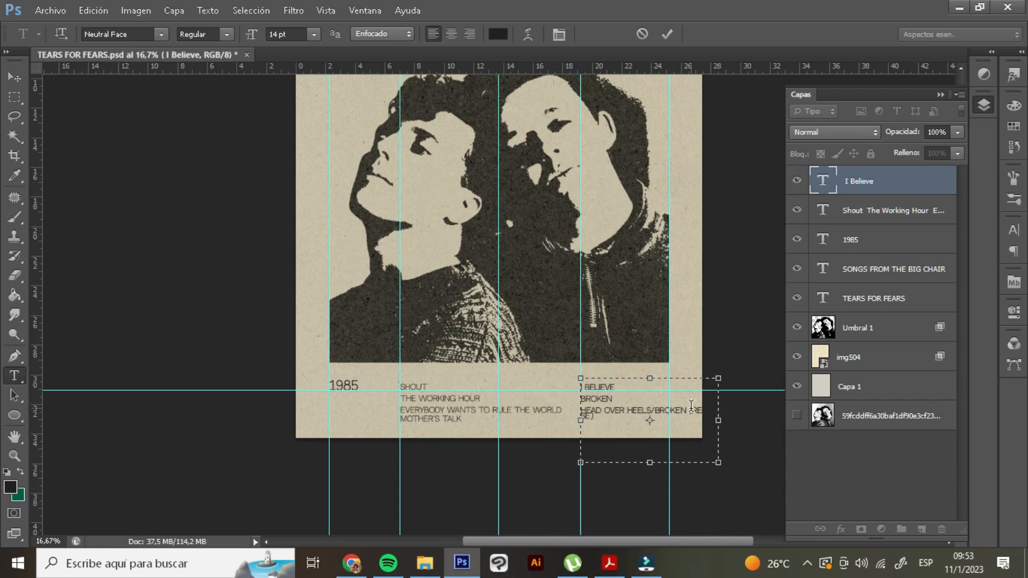
key("Return")
type("LISTEN")
left_click(12, 78)
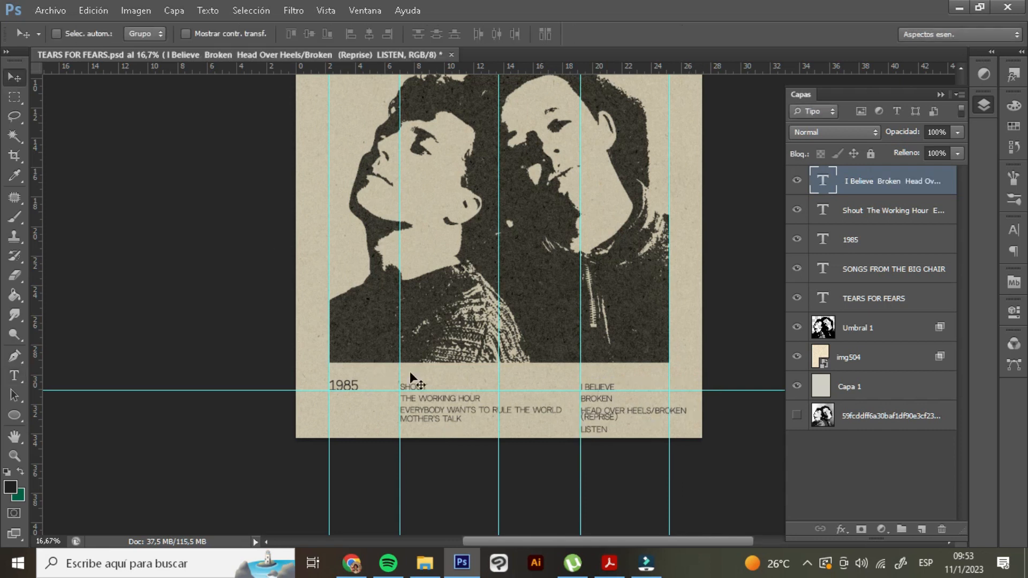
Increase the space above MOTHER'S TALK in the first track column
key("t")
left_click(411, 387)
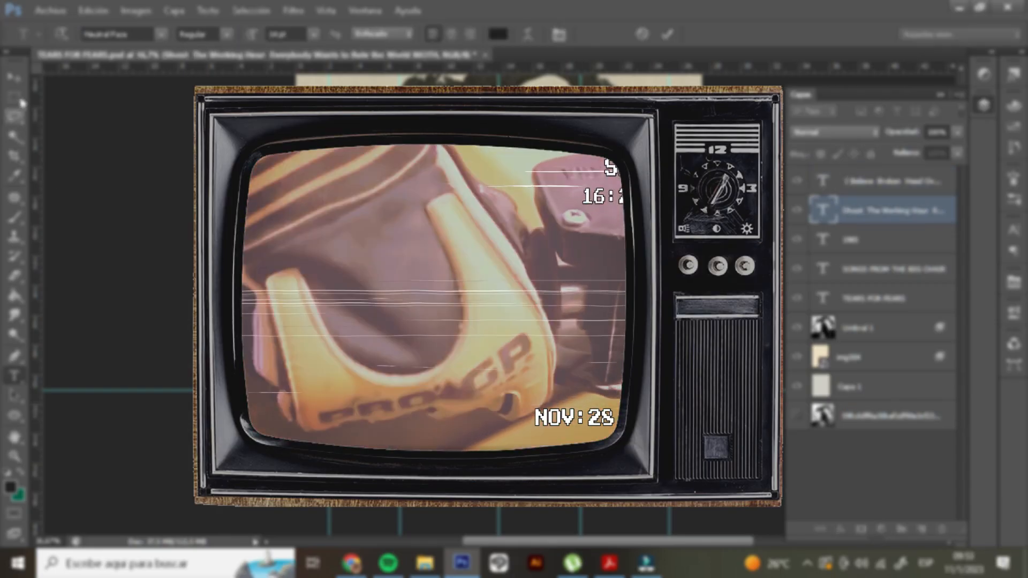
left_click(13, 78)
key("y")
Set the leading of HEAD OVER HEELS/BROKEN (REPRISE) in the second track column to 14 pt
key("t")
left_click(514, 395)
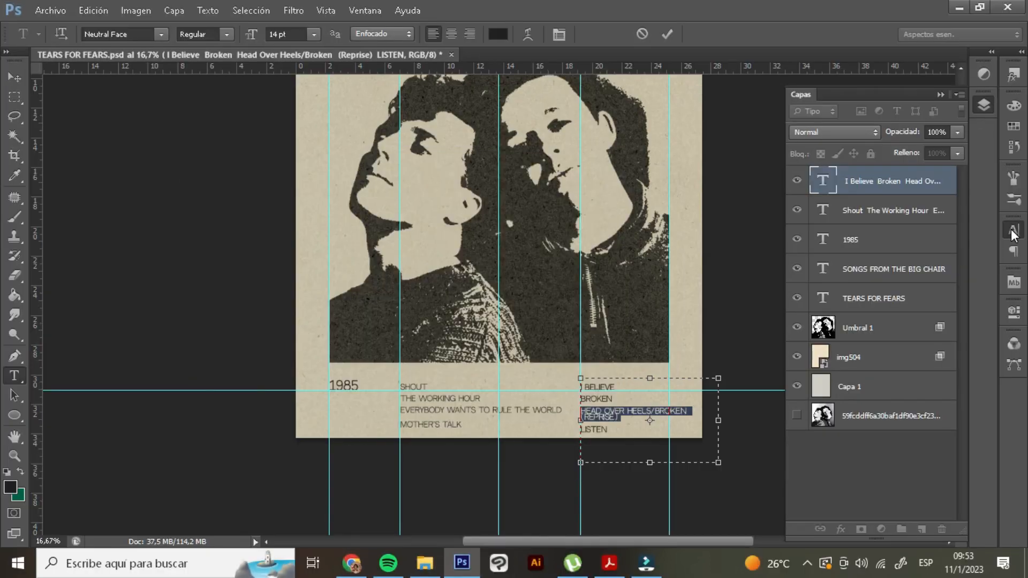
left_click(1014, 230)
left_click(983, 260)
left_click(978, 401)
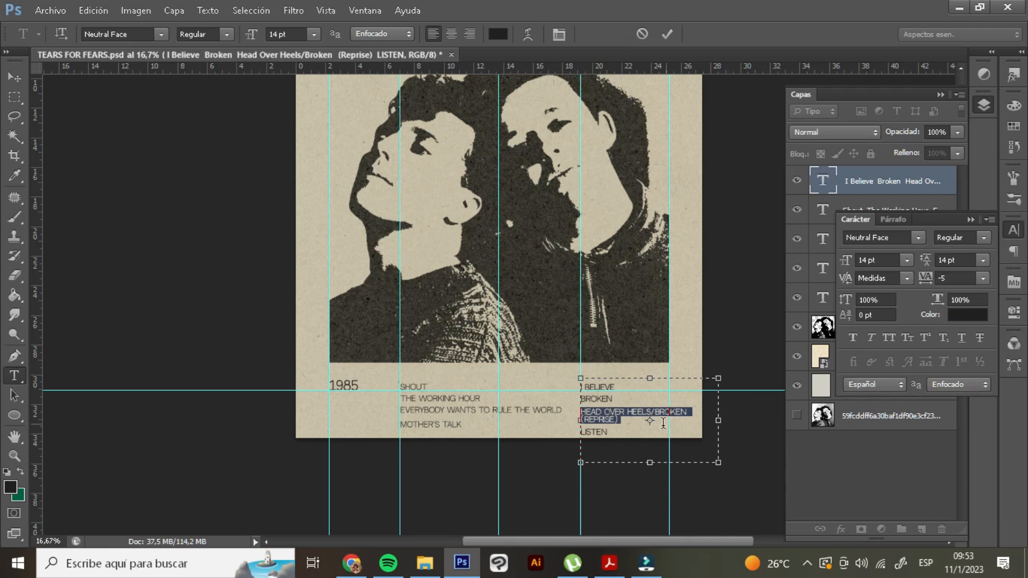
left_click(984, 262)
left_click(970, 401)
Set the font size of the whole second track column to 12 pt
left_click(639, 433)
key("ctrl+a")
left_click(907, 260)
left_click(884, 378)
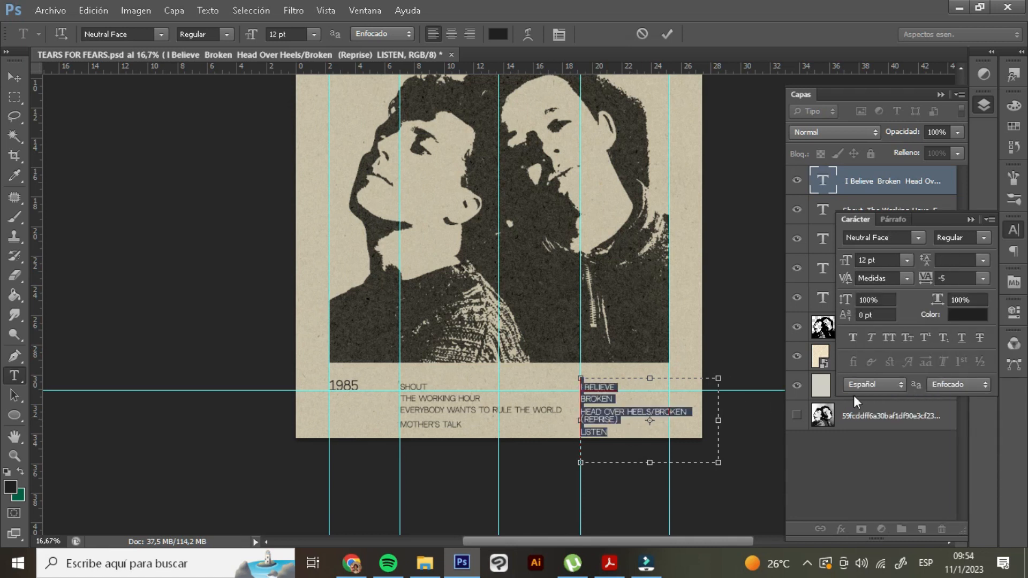
left_click(626, 440)
left_click(15, 78)
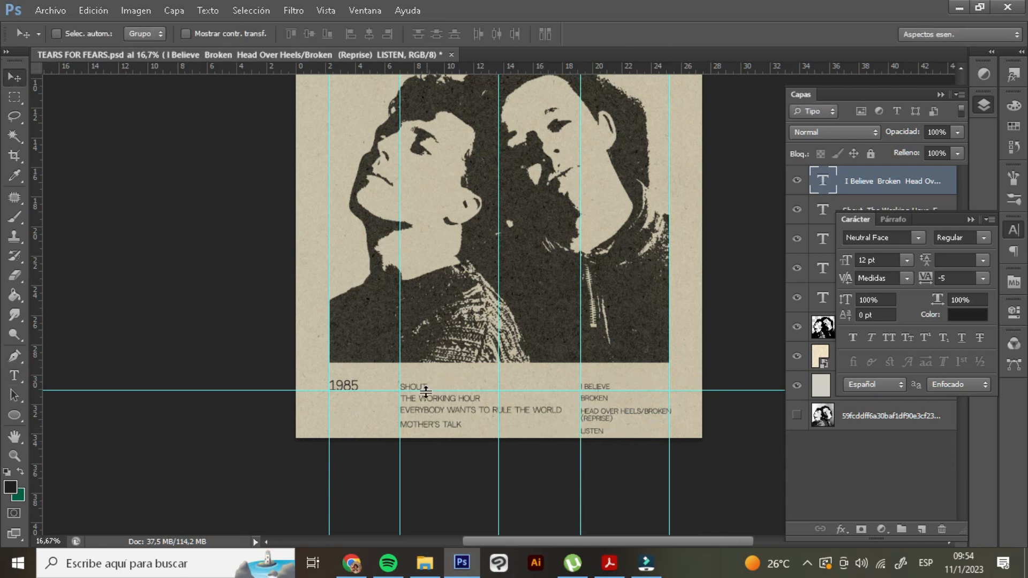
Set the font size of the first track column to 12 pt
double_click(823, 209)
left_click(906, 260)
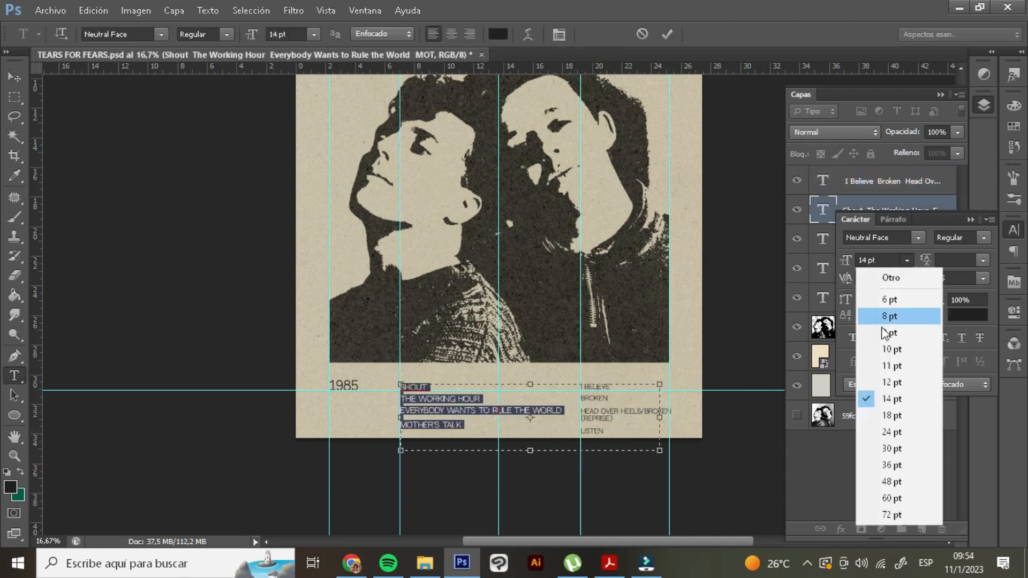
left_click(886, 381)
left_click(16, 78)
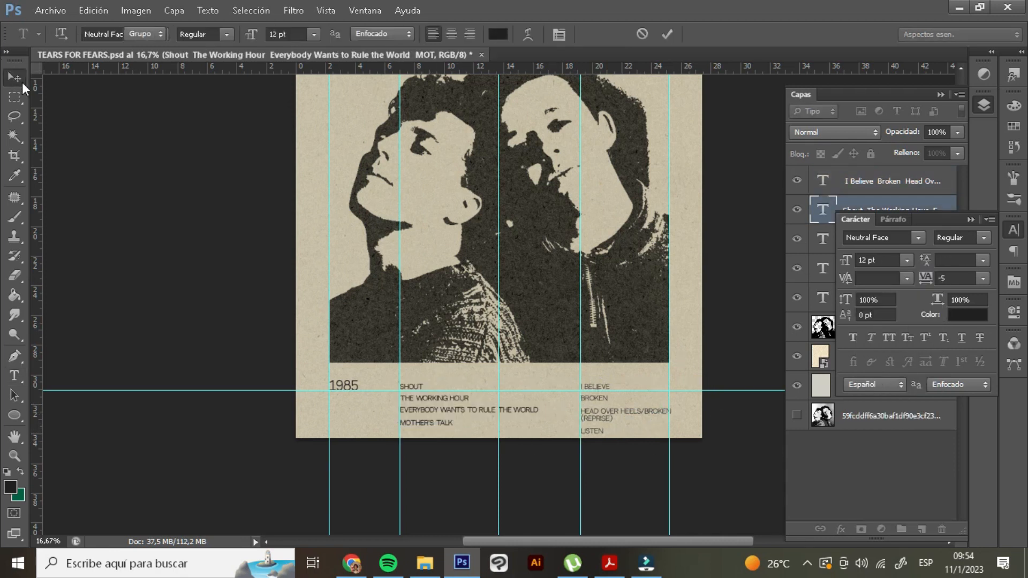
left_click(972, 219)
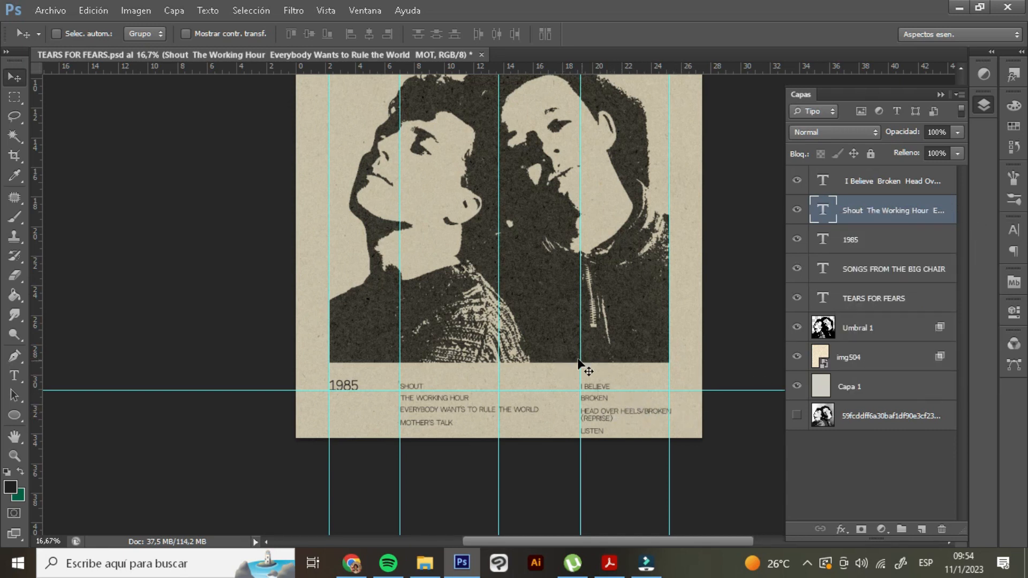
Shift the second track column's guide closer to the first column and align the I BELIEVE column with it
left_click_drag(581, 359, 552, 361)
left_click_drag(617, 414, 578, 419)
key("ctrl+z")
left_click(893, 182)
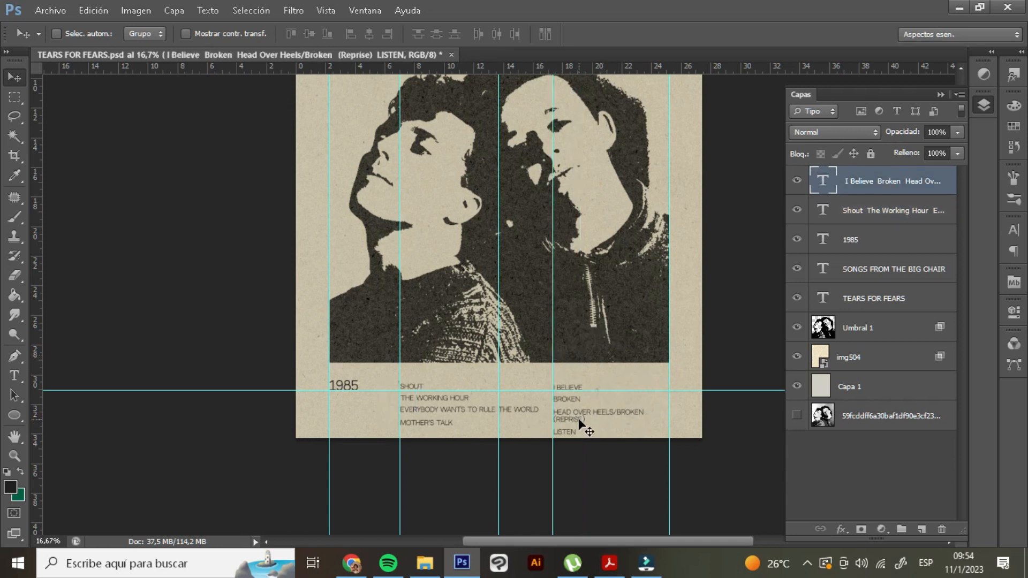
Widen the second track column's frame and put HEAD OVER HEELS/BROKEN (REPRISE) on a single line
key("t")
left_click(583, 409)
left_click_drag(691, 464, 727, 462)
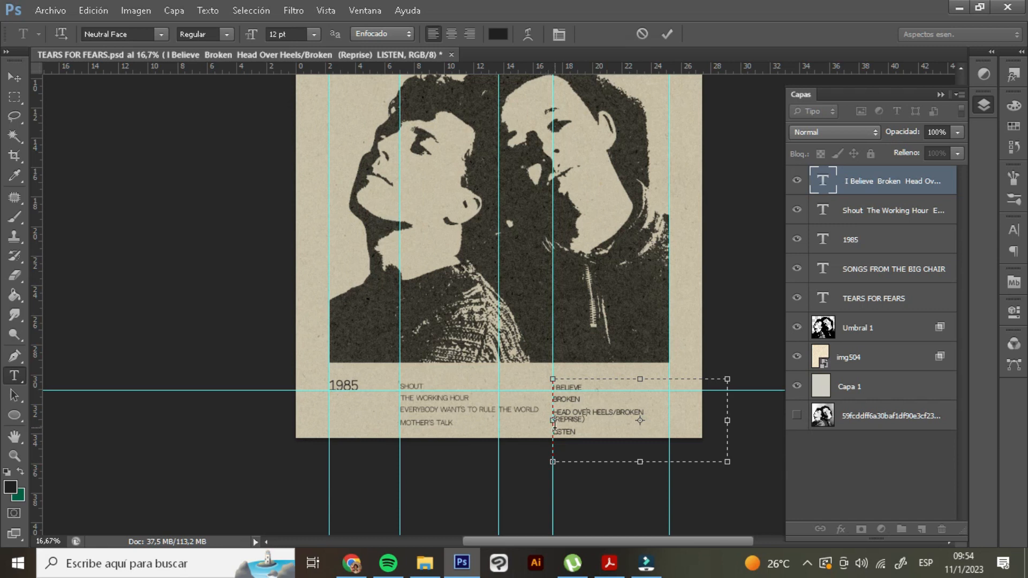
left_click(14, 77)
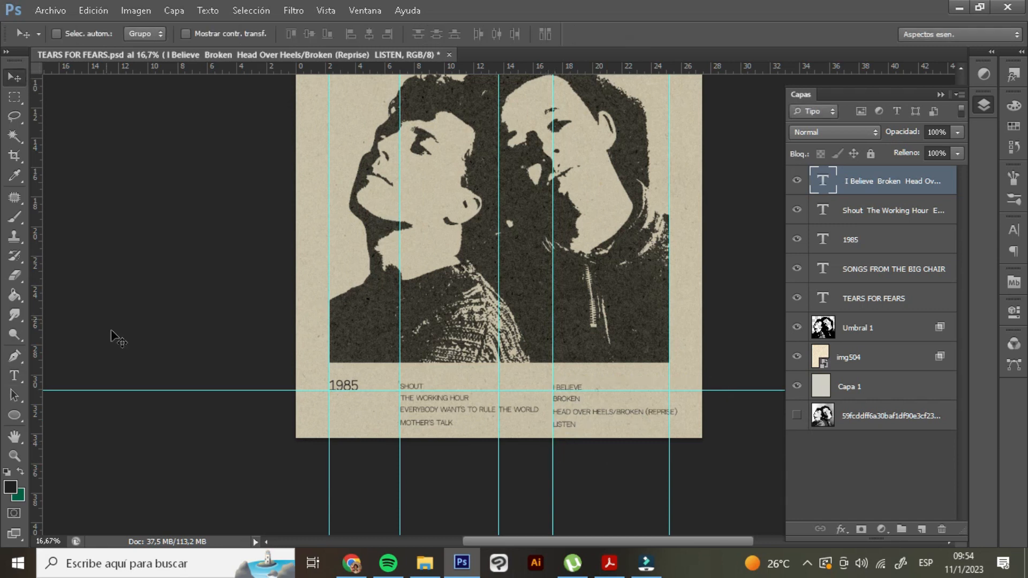
Level the first track column with the second and create a bold SIDE ONE heading for it
left_click(901, 211)
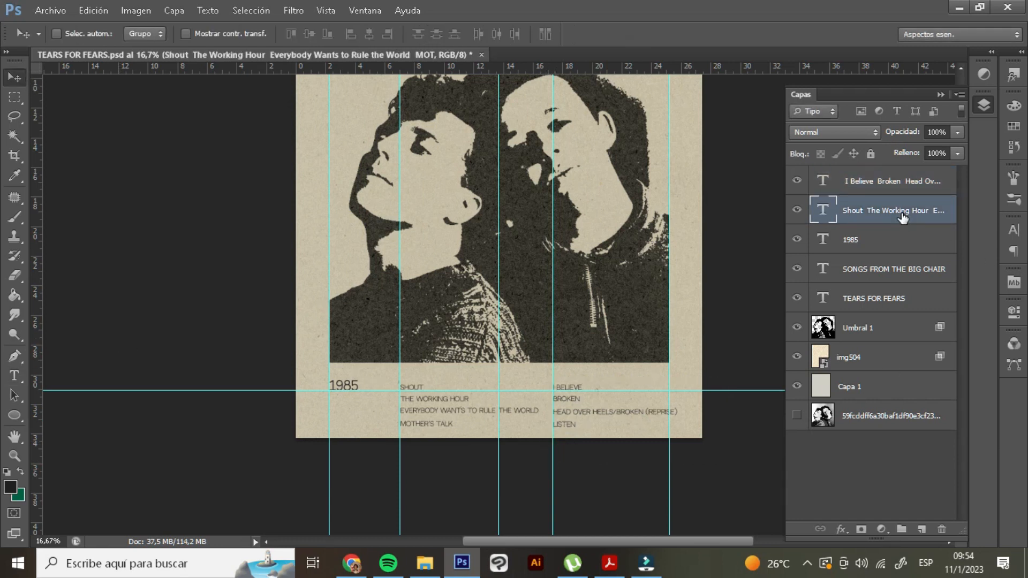
key("t")
left_click_drag(356, 193, 530, 270)
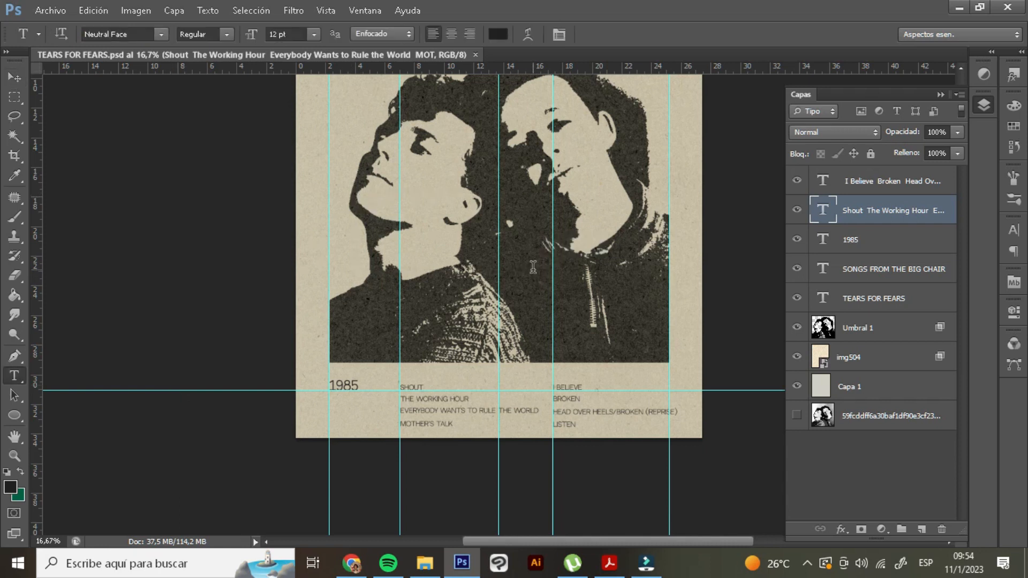
key("ctrl+a")
left_click(228, 33)
left_click(230, 60)
left_click(15, 78)
Duplicate the bold heading above the second track column and change its text to SIDE TWO
left_click_drag(438, 226, 595, 393)
key("t")
left_click(572, 373)
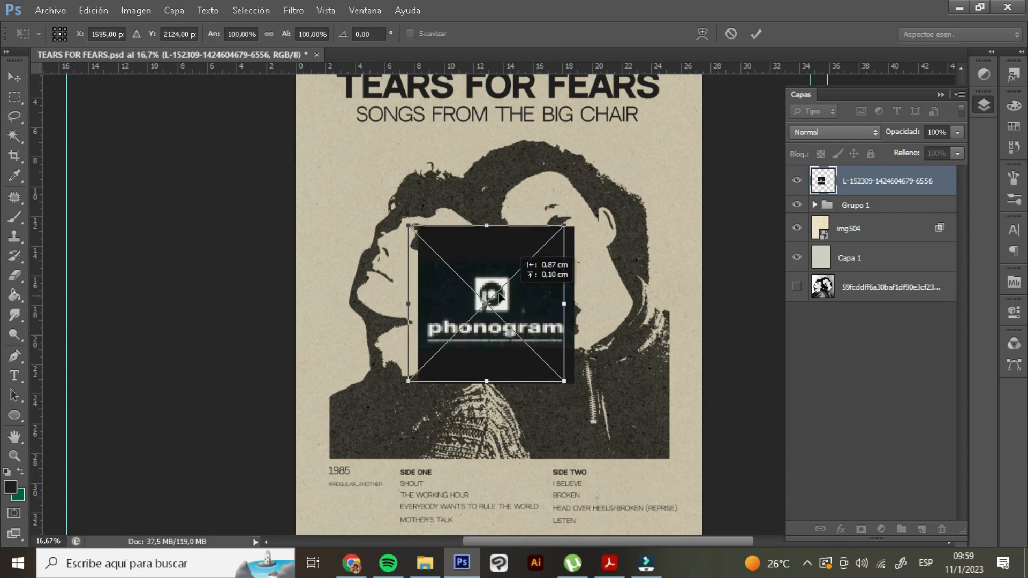
Place the phonogram logo image over the portrait and rasterize its layer
left_click_drag(499, 297, 459, 295)
key("Return")
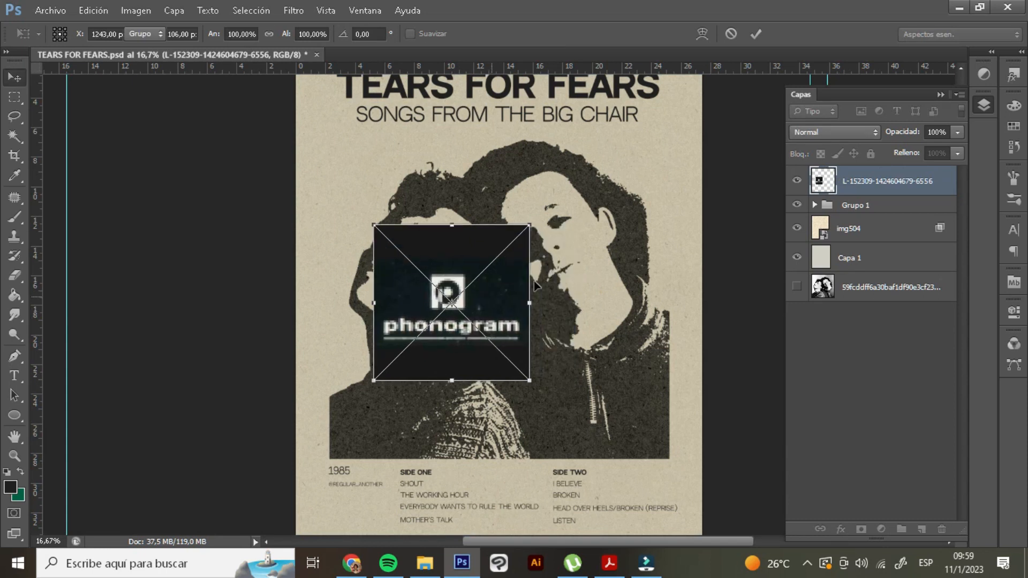
right_click(850, 199)
left_click(777, 182)
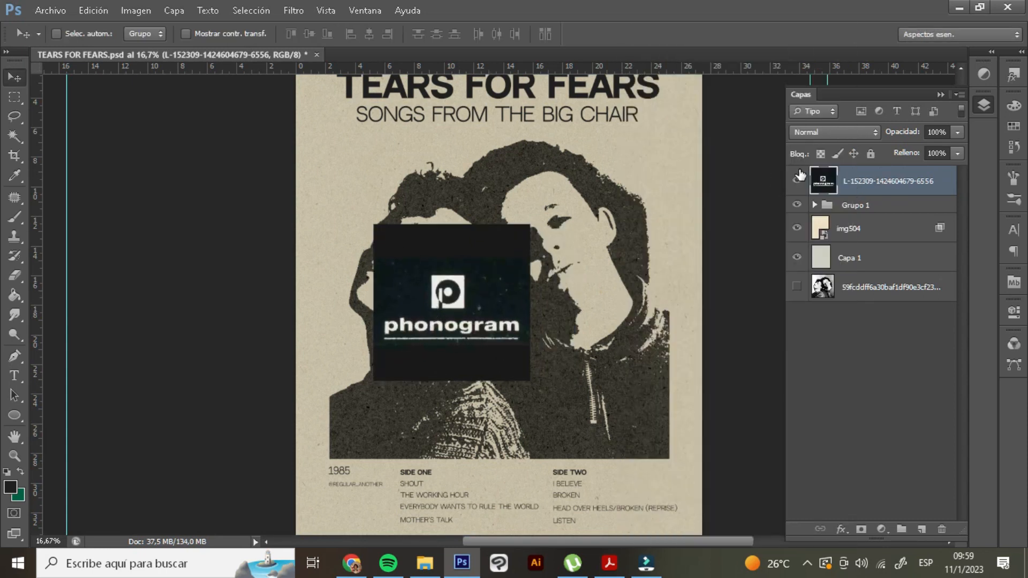
Invert the phonogram logo's colours to a dark logo on a light background
key("ctrl+i")
right_click(897, 191)
left_click(832, 214)
key("ctrl+alt+g")
Add a Threshold adjustment at level 128 above the phonogram logo and merge it with the logo layer
left_click(882, 530)
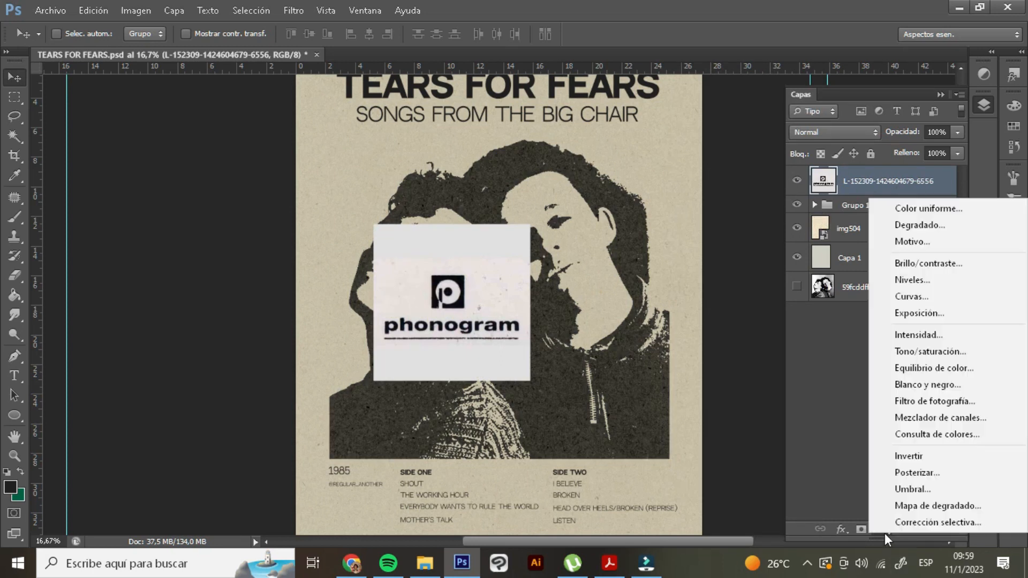
left_click(927, 482)
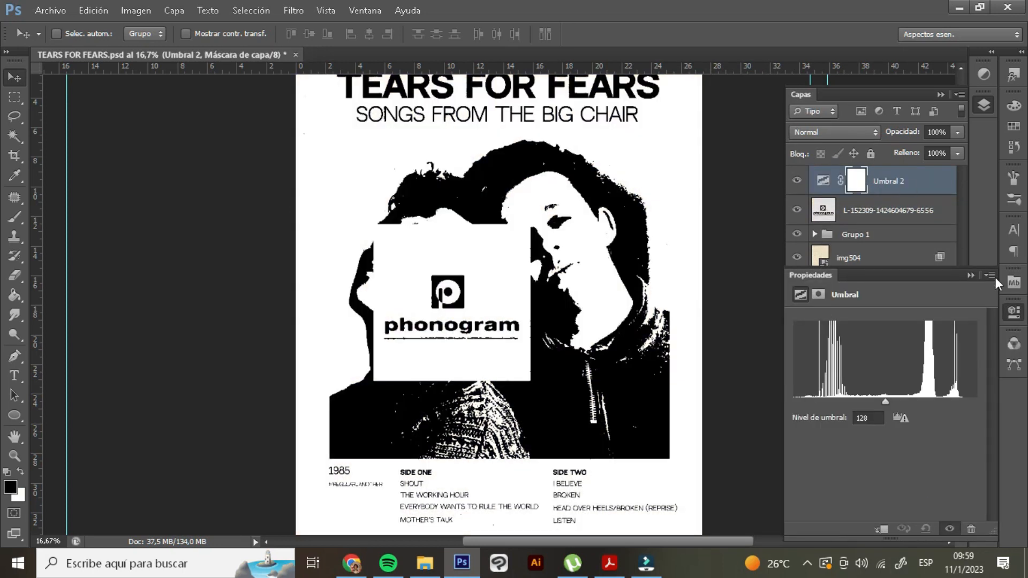
left_click(935, 185)
left_click(896, 215, "ctrl")
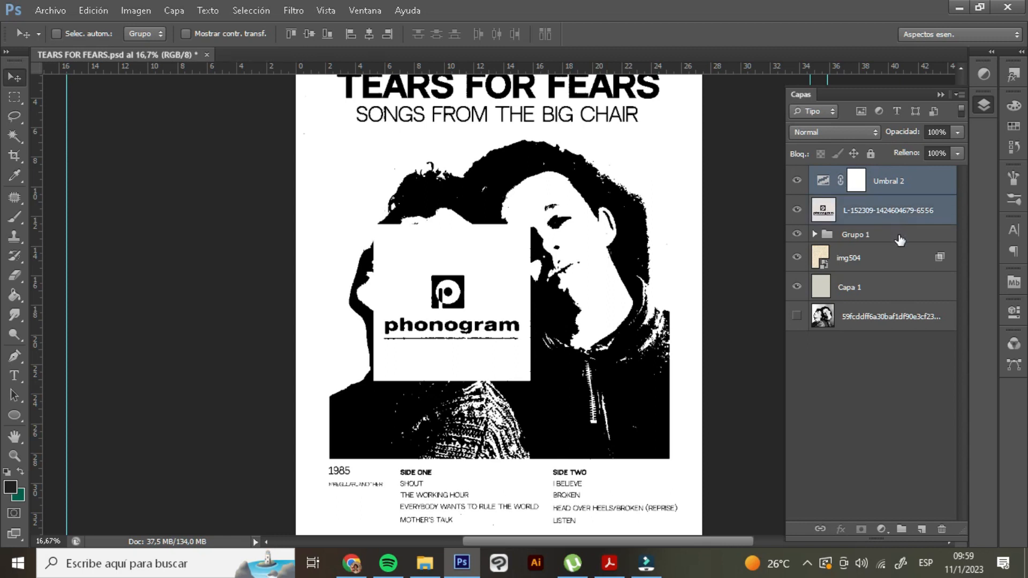
key("ctrl+e")
Select the phonogram logo's white areas by colour range and delete them from its layer
left_click(251, 10)
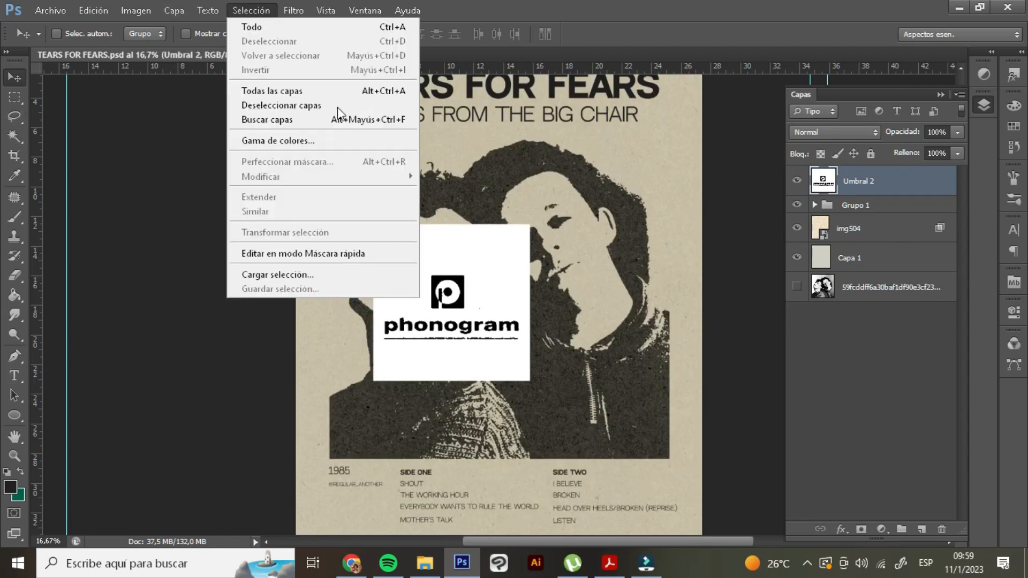
left_click(337, 152)
left_click(917, 119)
key("v")
key("Delete")
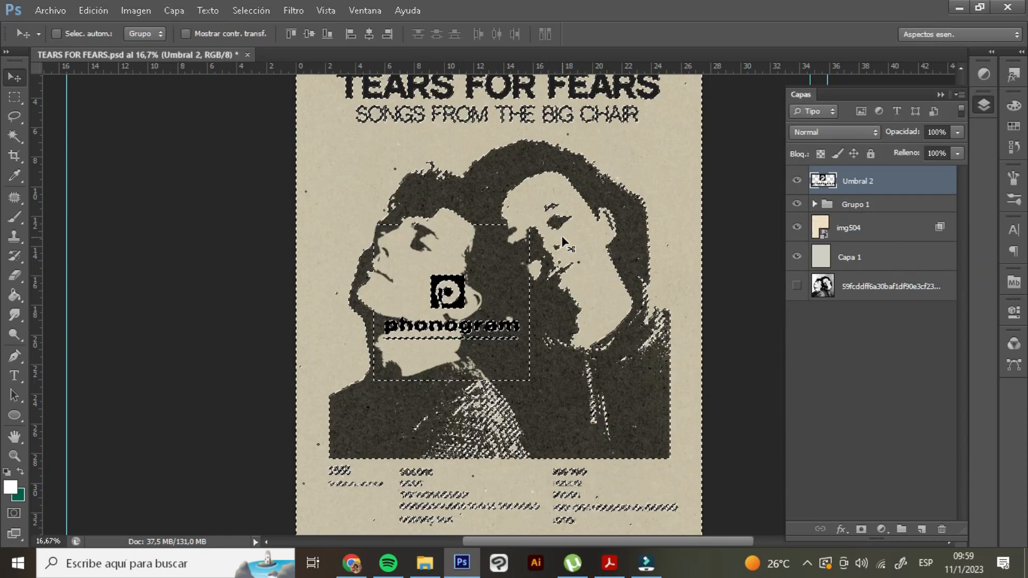
Scale the phonogram logo down to about 53% and place it below the year and handle in the poster's lower-left corner
key("ctrl+t")
left_click_drag(456, 297, 386, 467)
left_click_drag(448, 446, 416, 481)
left_click_drag(390, 493, 366, 528)
scroll(365, 527, "up", 2)
scroll(366, 528, "down", 6)
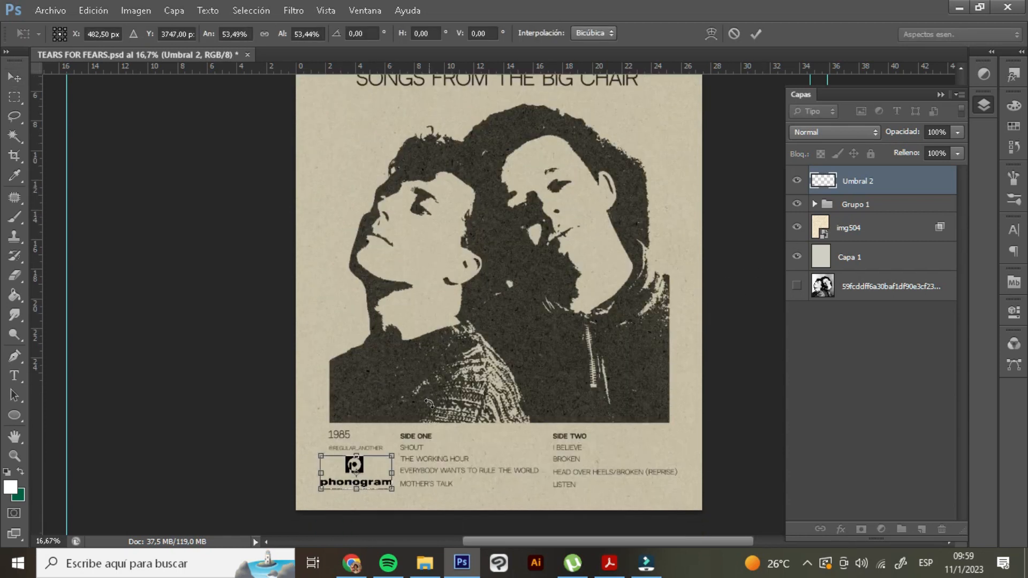
left_click_drag(318, 362, 328, 367)
key("Return")
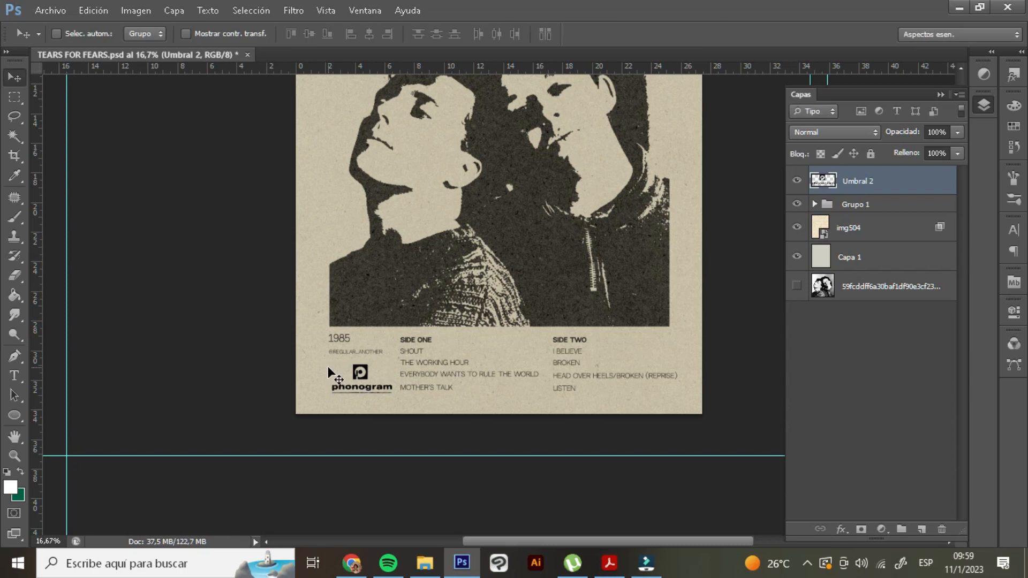
Place a vertical guide along the portrait's left edge and align it precisely with the text group's layers expanded
scroll(107, 245, "up", 2)
left_click_drag(63, 236, 329, 308)
key("ctrl+plus")
key("ctrl+plus")
scroll(328, 307, "down", 1)
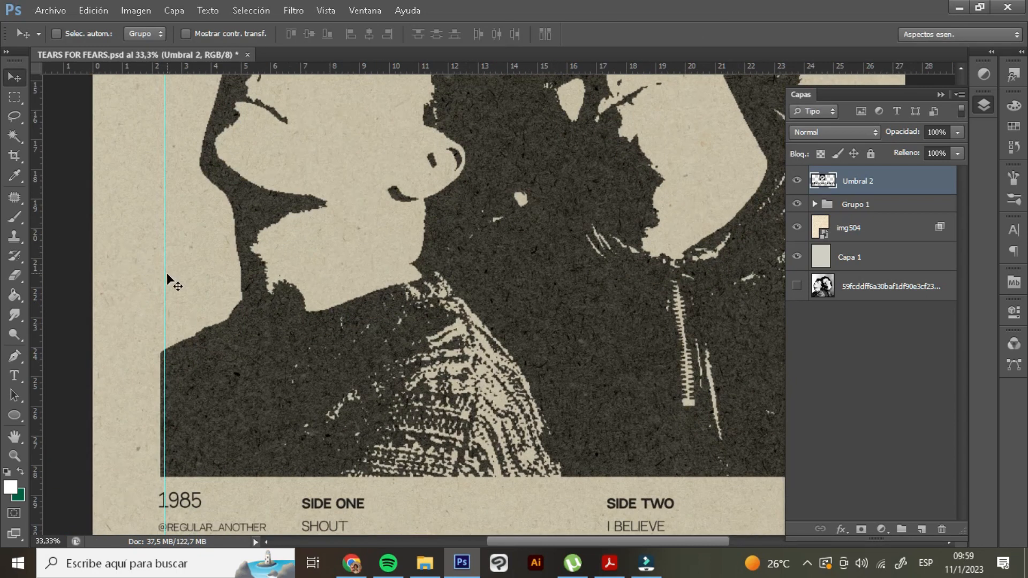
left_click_drag(165, 274, 165, 275)
left_click(814, 204)
scroll(847, 356, "down", 3)
left_click(865, 411)
left_click_drag(164, 155, 160, 154)
Scale the phonogram logo to about 74% and align its left edge with the guide, slightly lower in the first column
scroll(235, 191, "down", 5)
scroll(848, 213, "up", 3)
left_click(863, 189)
left_click_drag(261, 374, 256, 373)
key("ctrl+t")
left_click_drag(282, 322, 236, 363)
key("Down")
key("Down")
key("Down")
key("Down")
key("Down")
key("Down")
key("Down")
key("Down")
key("Right")
key("Right")
key("Right")
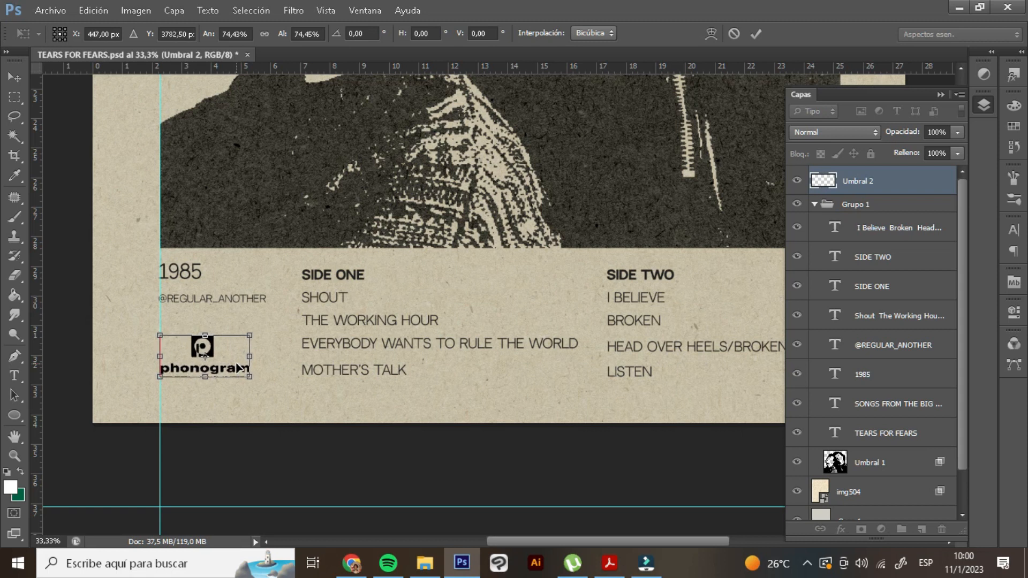
key("Return")
Blend the phonogram logo with the paper by splitting its underlying-layer white blend value at 152 / 255
key("ctrl+minus")
key("ctrl+minus")
key("ctrl+minus")
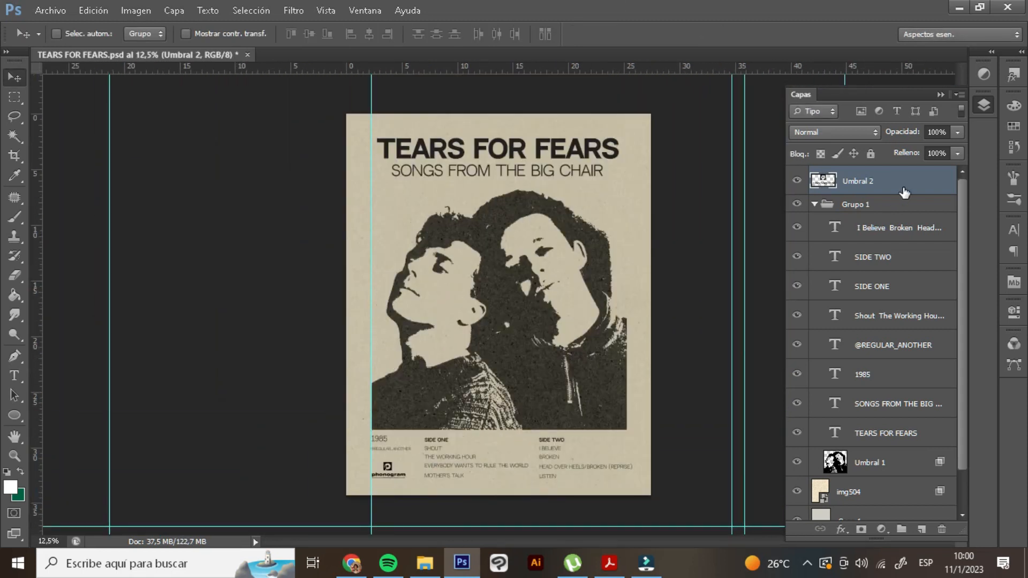
double_click(873, 368)
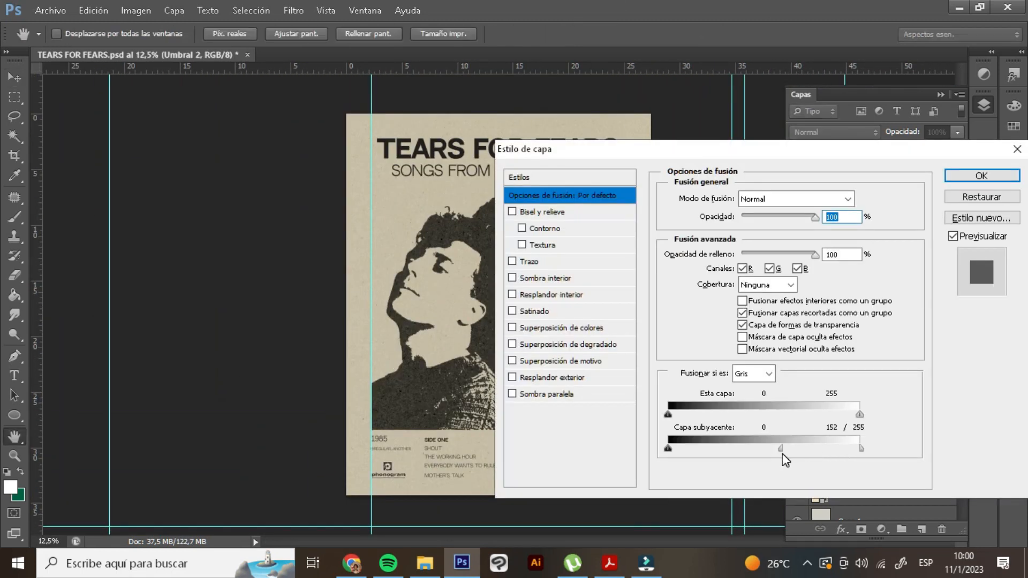
left_click(982, 176)
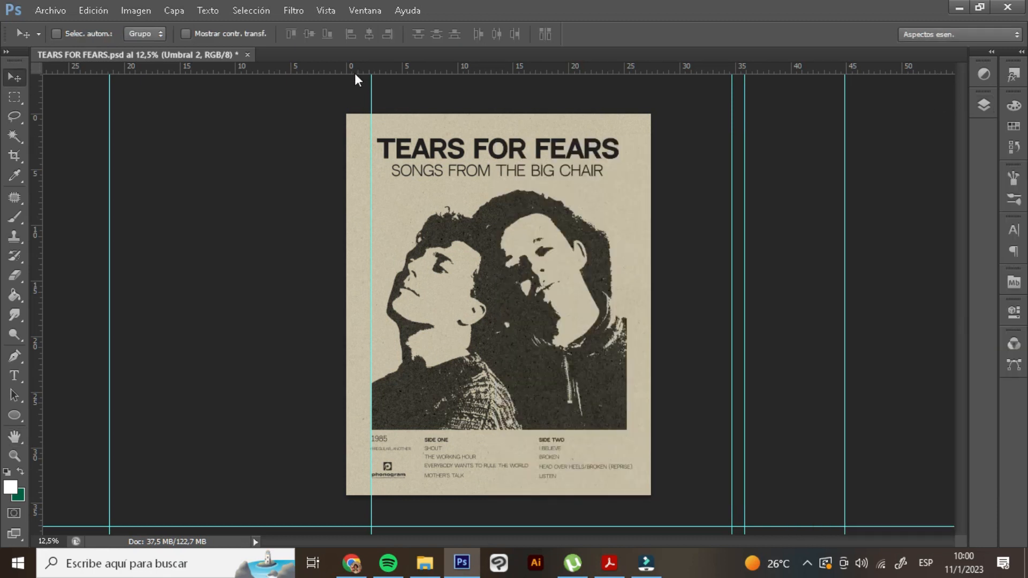
Apply the Displace distortion filter to the threshold portrait layer with the displacement map file
key("ctrl+plus")
key("ctrl+plus")
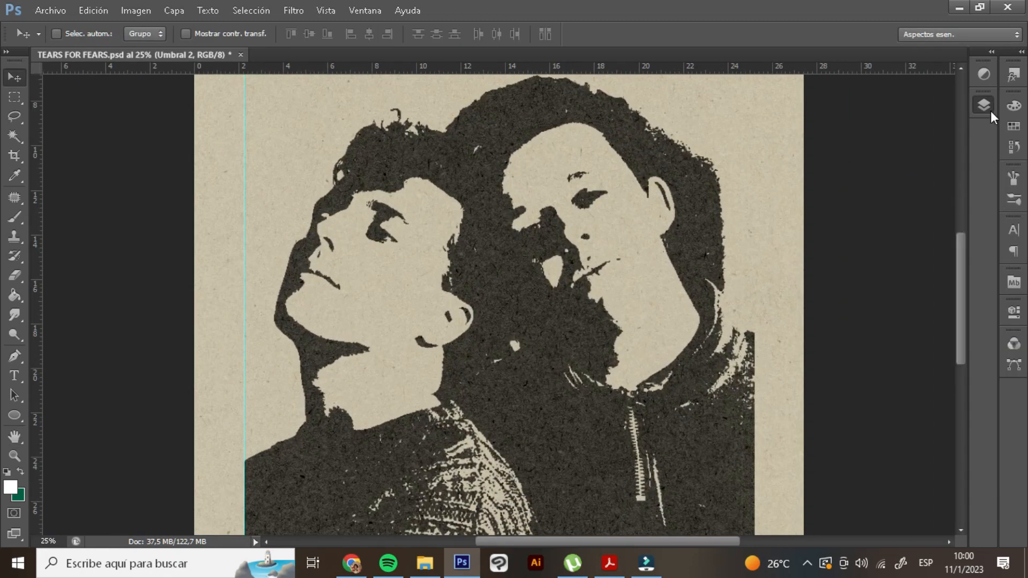
left_click(988, 112)
left_click(911, 458)
left_click(293, 10)
mouse_move(466, 177)
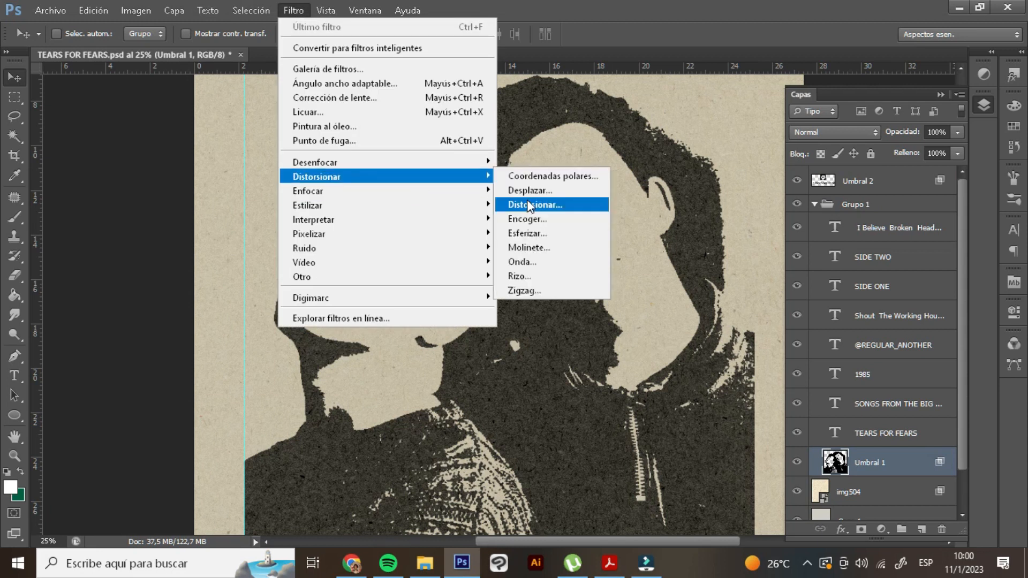
left_click(530, 191)
left_click(576, 165)
left_click(394, 333)
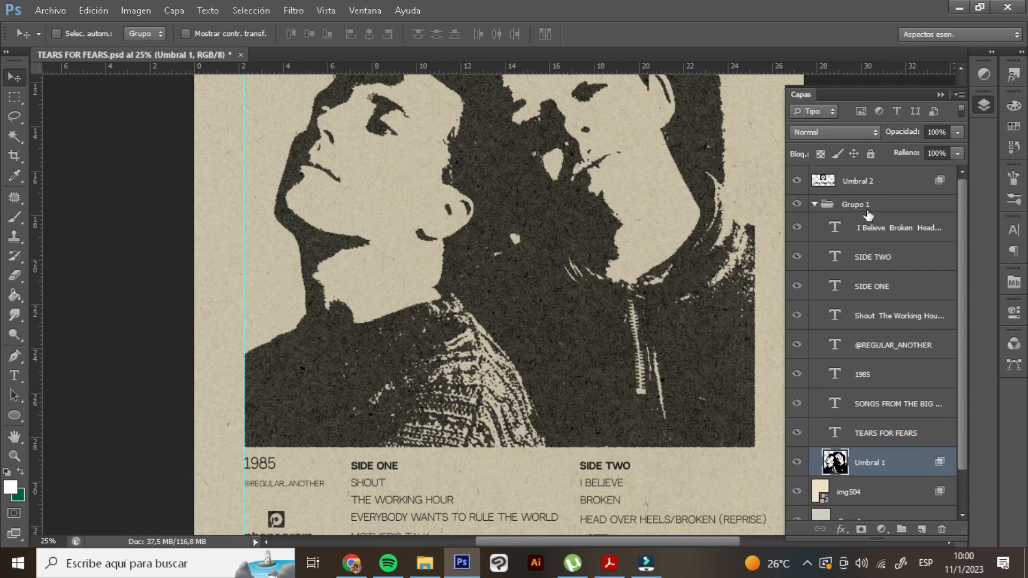
Group all the text layers, merge a duplicate of the group into one layer, and hide the original text group
left_click(818, 205)
left_click(818, 205)
left_click(909, 431)
left_click(884, 228, "shift")
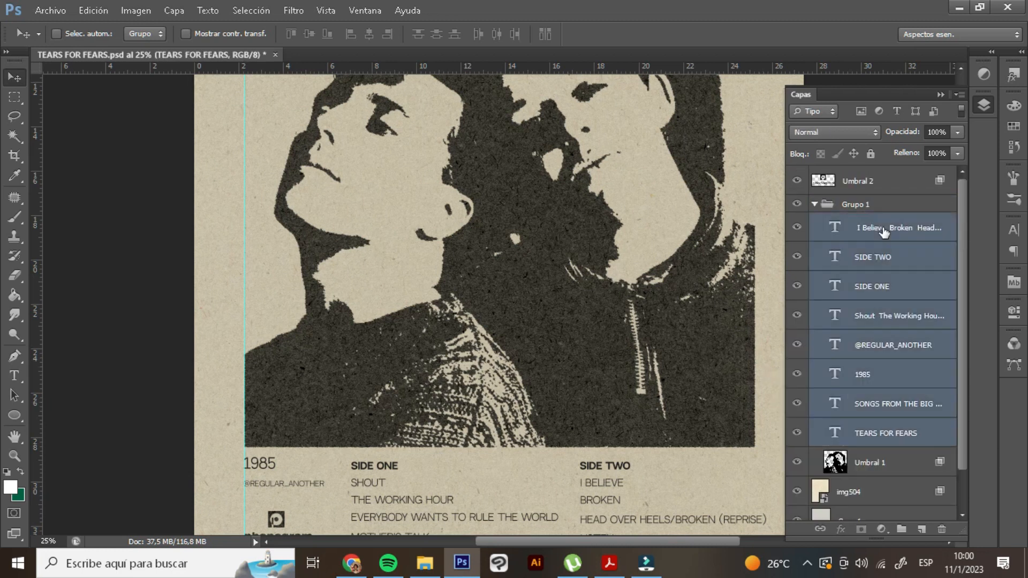
key("ctrl+g")
key("ctrl+j")
key("ctrl+e")
left_click(796, 251)
Hide the guides, duplicate the phonogram logo layer and merge the copy with the flattened text layer inside Grupo 1
key("ctrl+minus")
left_click(823, 187)
key("ctrl+h")
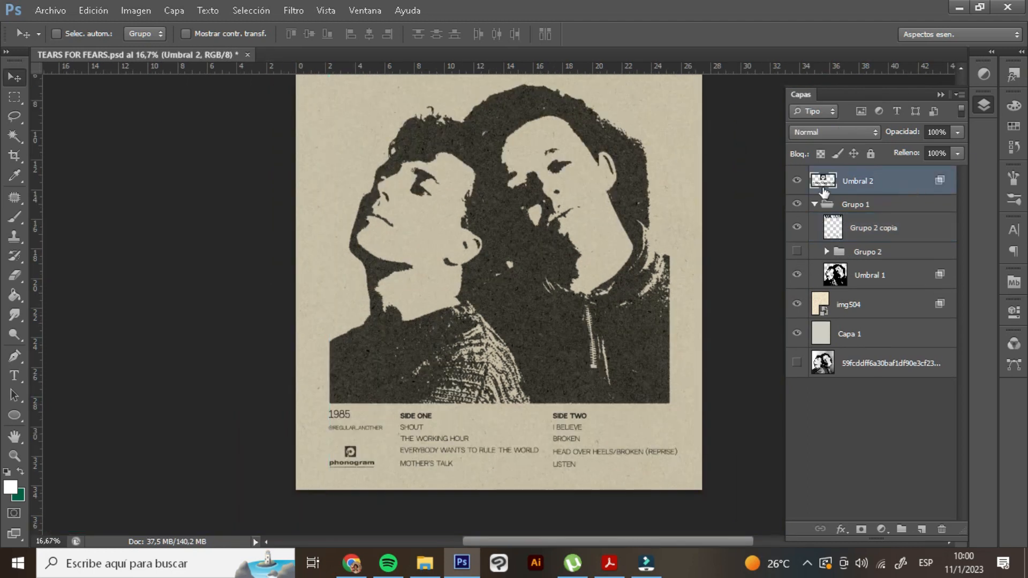
key("ctrl+j")
left_click_drag(812, 181, 878, 268)
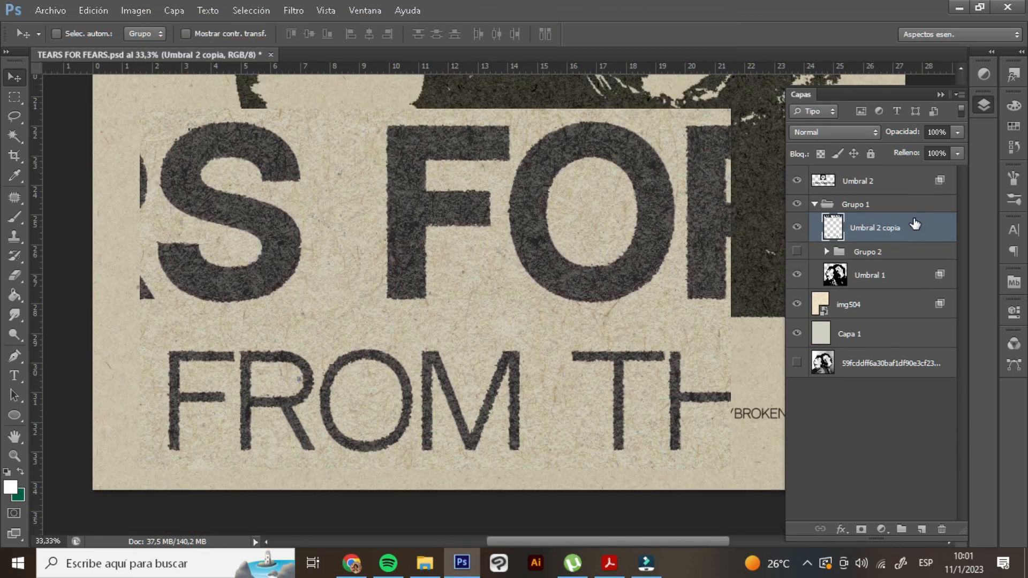
Split the merged text and logo layer's underlying-layer white blend value at 173 / 255, and hide the original logo layer
double_click(915, 224)
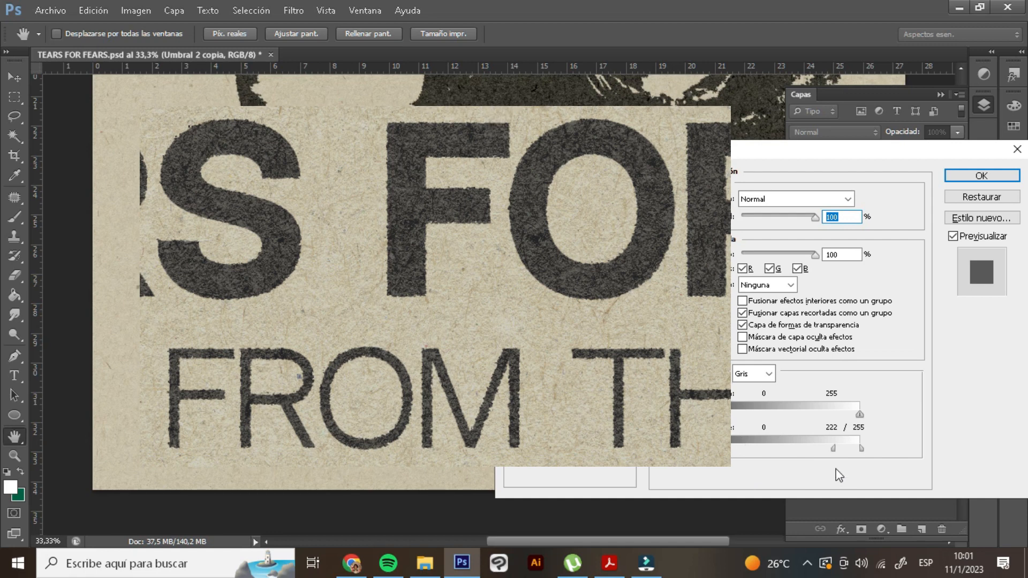
left_click_drag(760, 450, 799, 458)
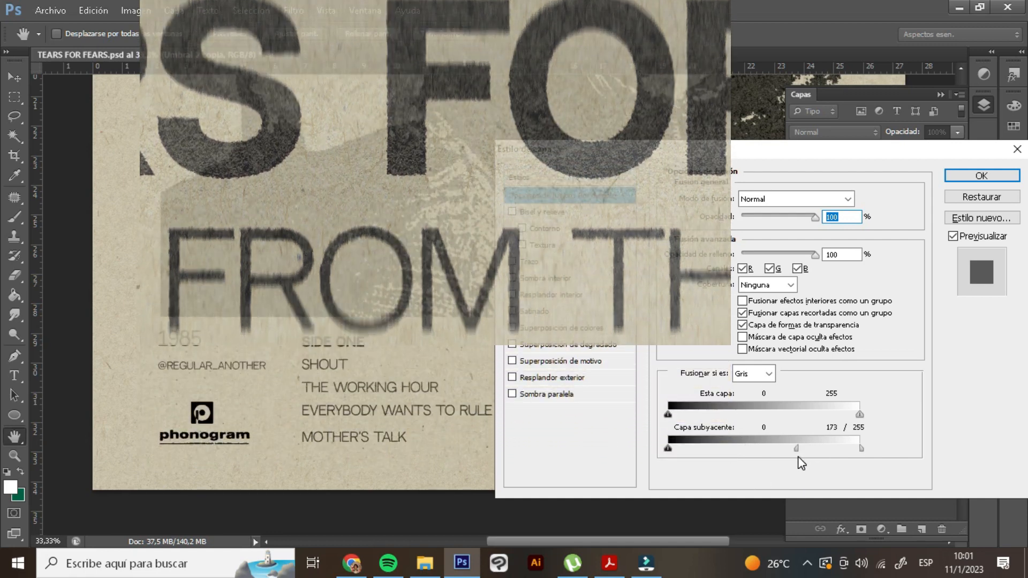
left_click(959, 174)
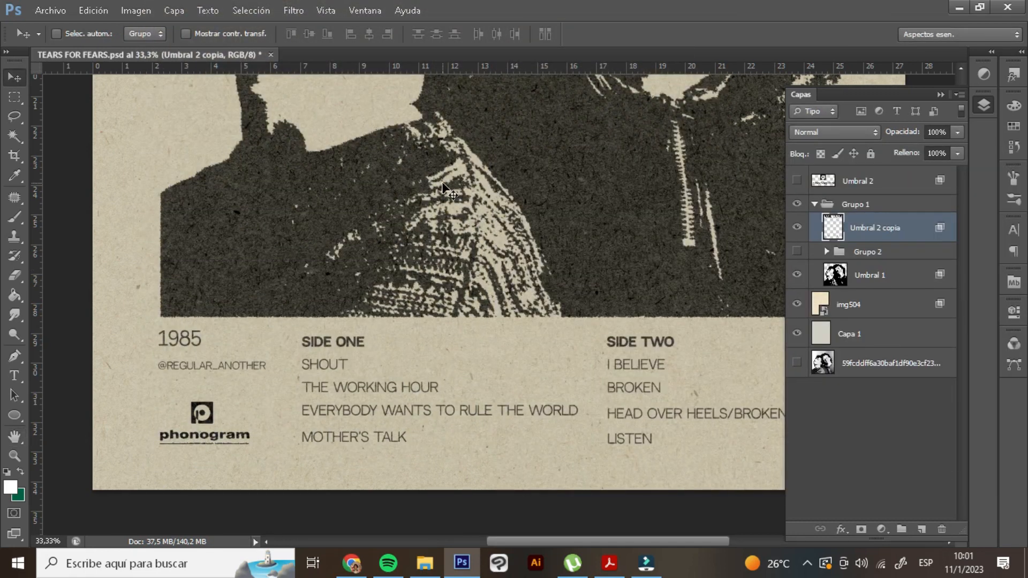
Apply the Displace filter to the merged text and logo layer with horizontal and vertical scale 5, using the same map file
key("ctrl+minus")
key("ctrl+minus")
scroll(443, 183, "up", 5)
left_click(291, 11)
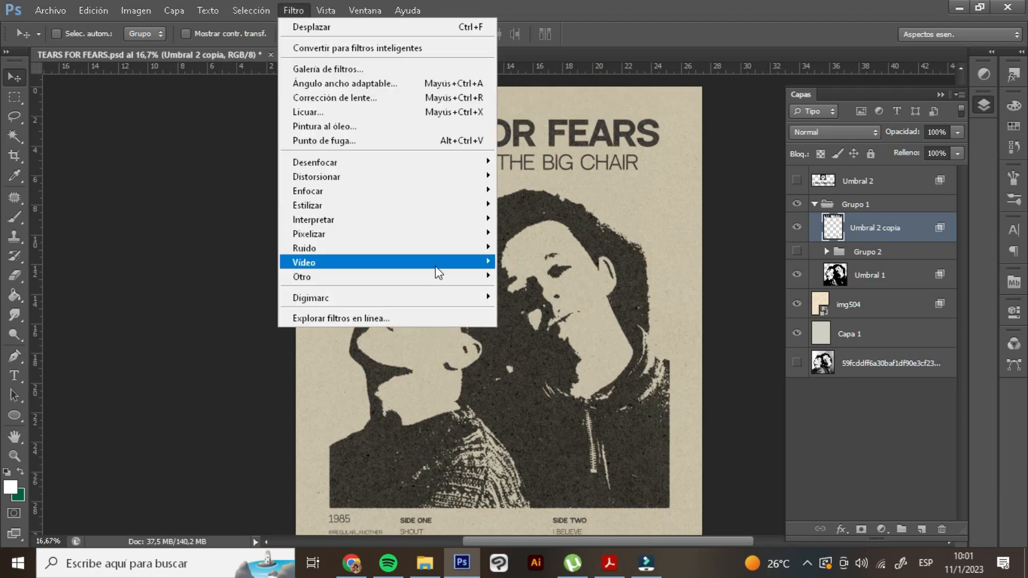
mouse_move(466, 177)
left_click(524, 189)
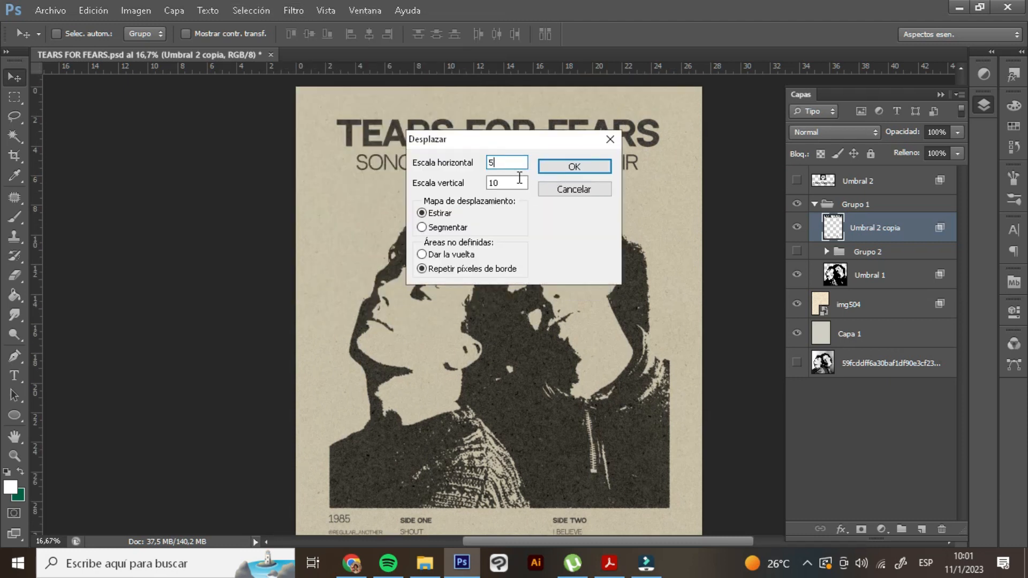
left_click_drag(519, 182, 435, 188)
type("5")
left_click(571, 164)
left_click(368, 244)
left_click(397, 331)
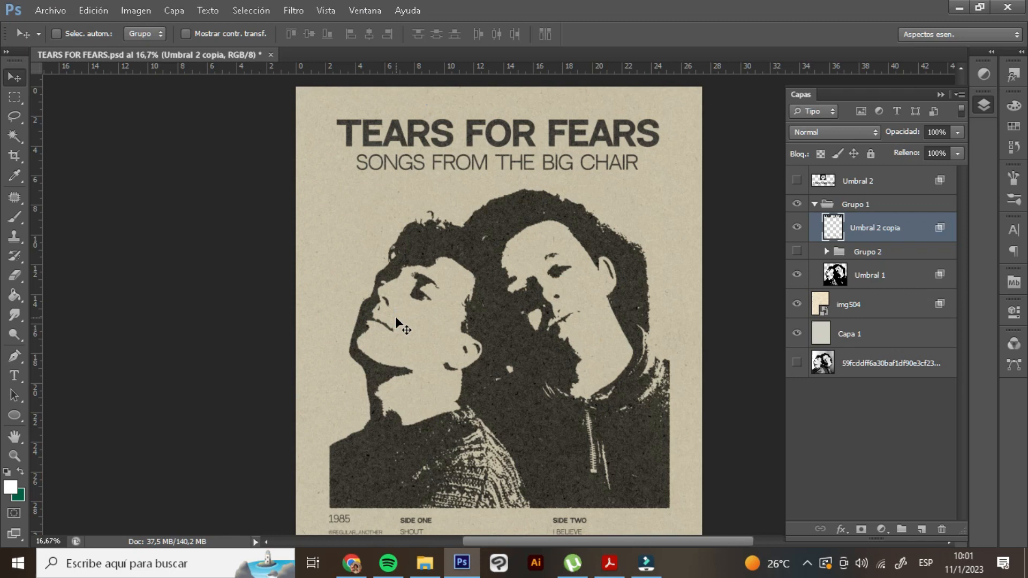
Check the displaced text edges across the poster and save the document
scroll(396, 316, "down", 3)
scroll(395, 316, "up", 2)
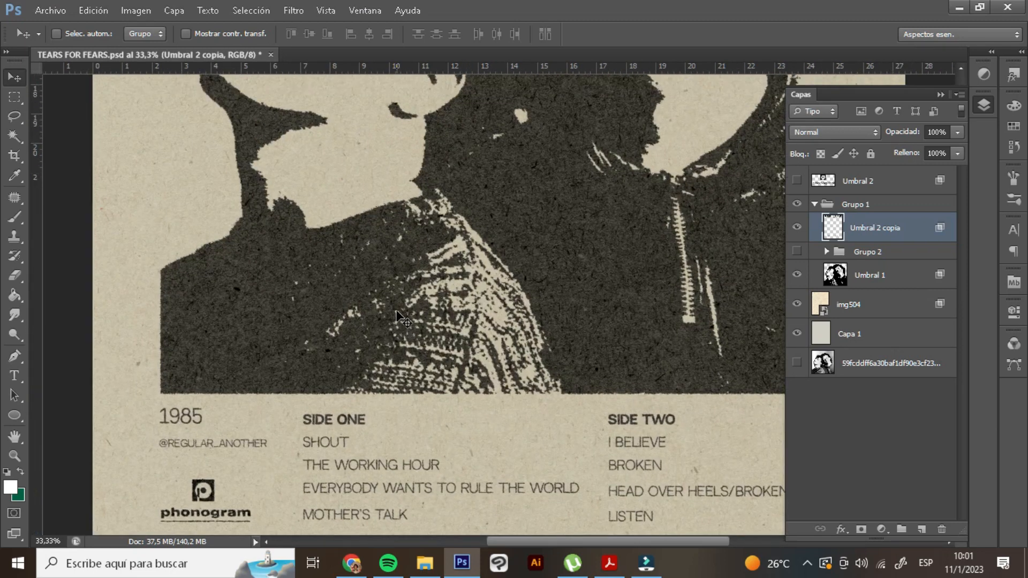
scroll(397, 317, "up", 5)
scroll(397, 316, "down", 2)
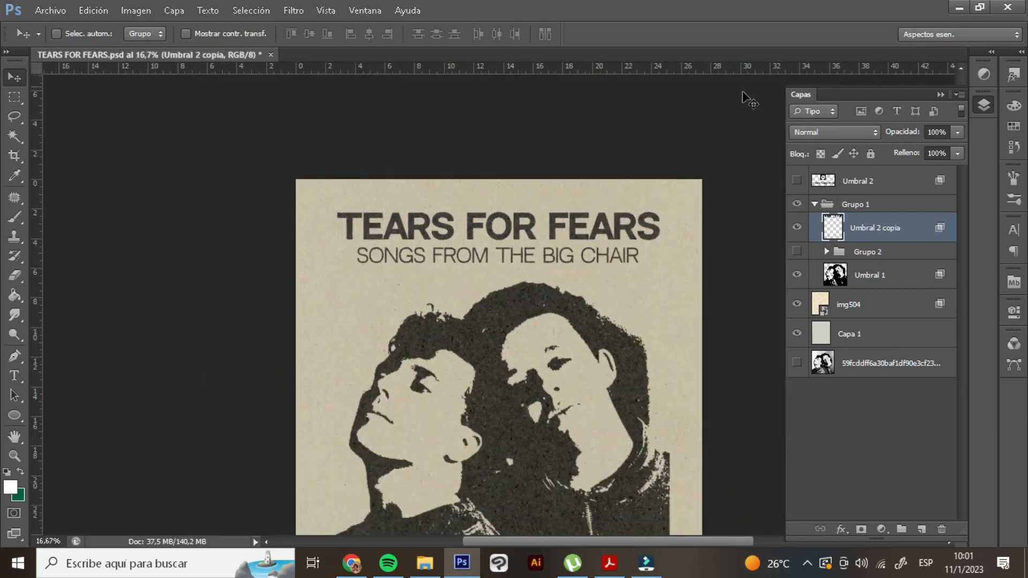
left_click(941, 95)
scroll(838, 166, "down", 1)
key("ctrl+s")
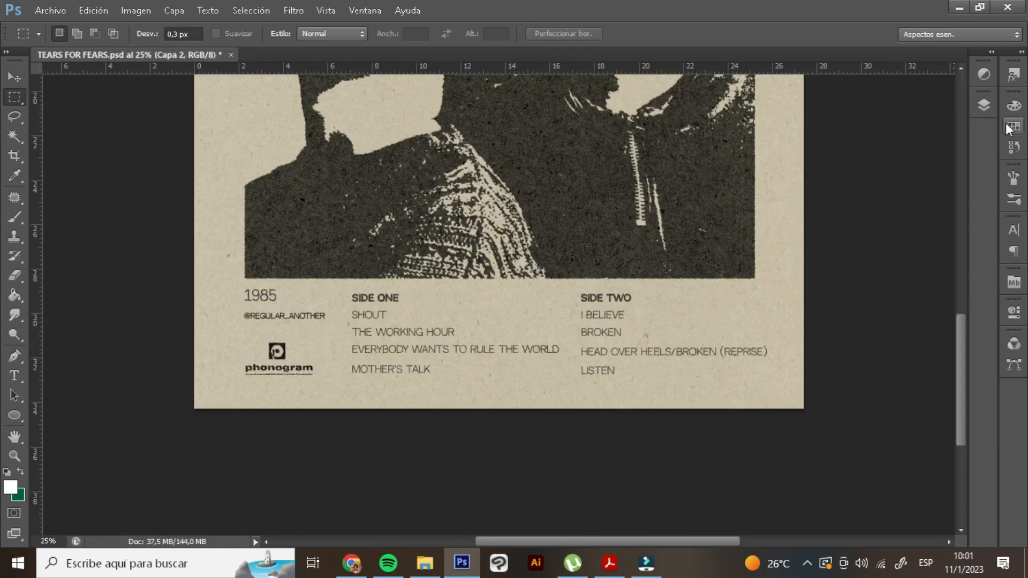
Move the handle text below the year down to the baseline of the last track line
left_click(985, 105)
left_click(860, 251)
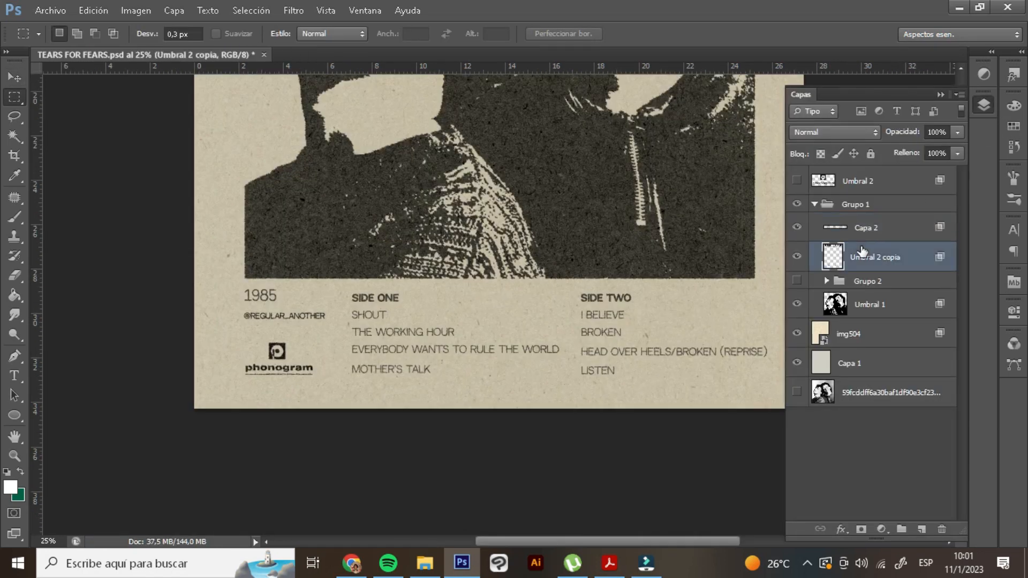
key("e")
mouse_move(248, 321)
left_mouse_down()
mouse_move(313, 319)
mouse_move(332, 376)
left_mouse_up()
left_click(878, 228)
key("v")
left_click(862, 181)
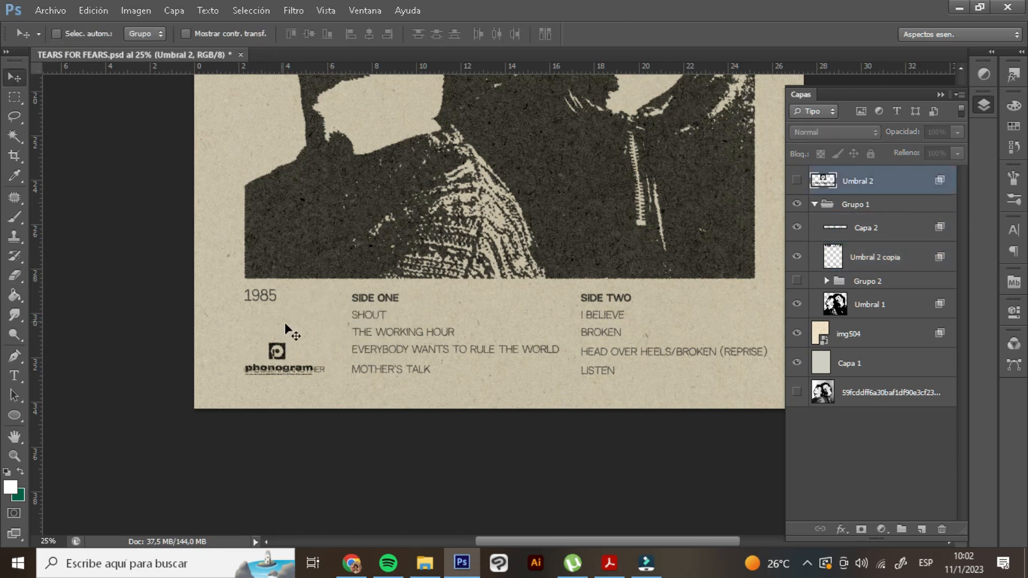
Separate the phonogram logo onto its own layer and move it straight up to the level of the SIDE ONE heading
left_click(855, 256)
key("m")
left_click_drag(234, 333, 328, 386)
key("ctrl+t")
key("shift+Up")
key("shift+Up")
key("shift+Up")
key("shift+Up")
key("shift+Up")
key("shift+Up")
key("shift+Up")
key("shift+Up")
key("shift+Up")
key("shift+Up")
key("shift+Up")
key("shift+Up")
key("shift+Up")
key("shift+Up")
key("shift+Up")
key("shift+Up")
key("shift+Up")
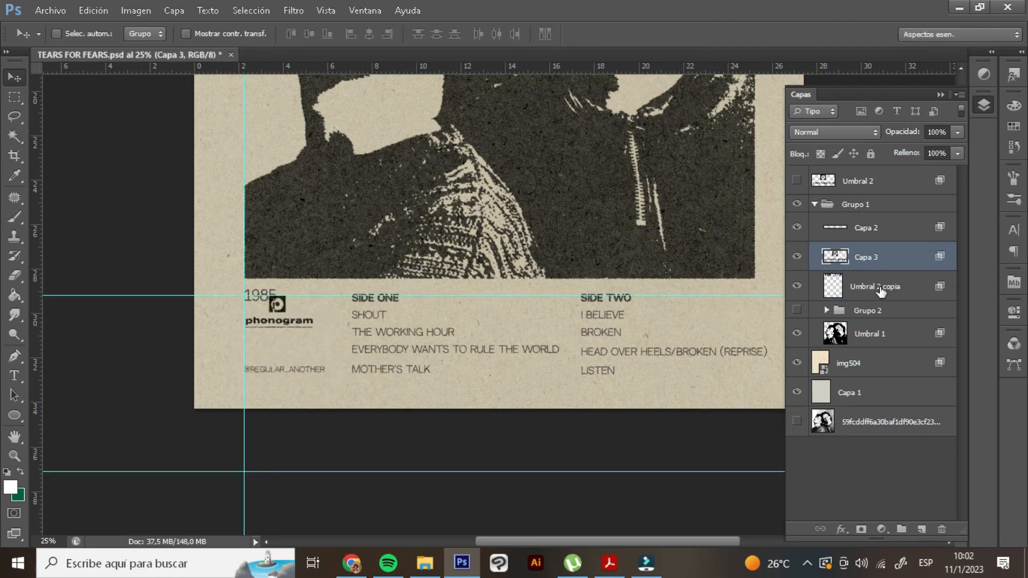
Select the year 1985 on the merged text layer and move it down between the phonogram logo and the handle
left_click(881, 291)
key("m")
mouse_move(236, 282)
left_mouse_down()
mouse_move(284, 308)
mouse_move(270, 348)
left_mouse_up()
key("ctrl+t")
key("Return")
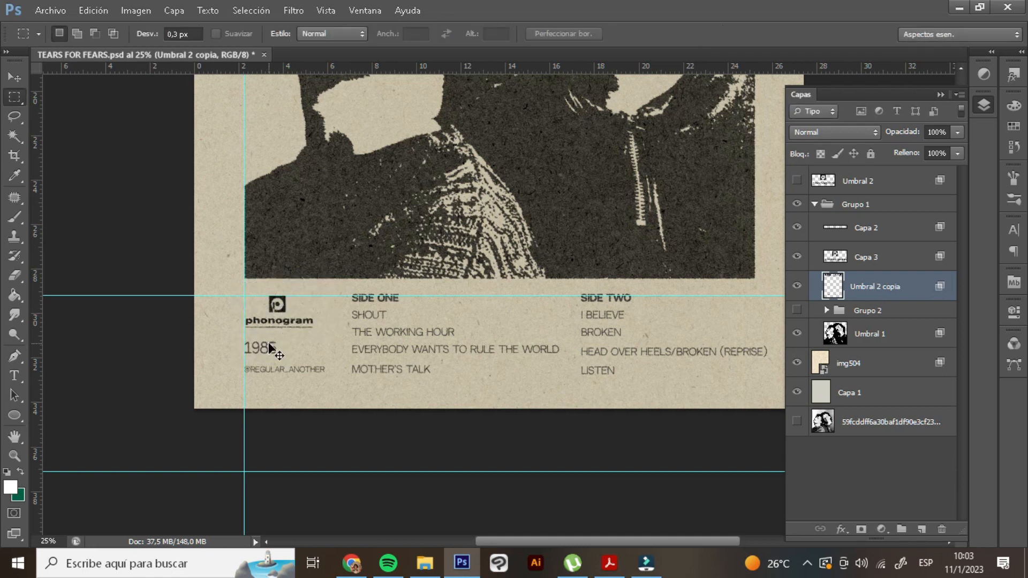
key("ctrl+minus")
key("ctrl+minus")
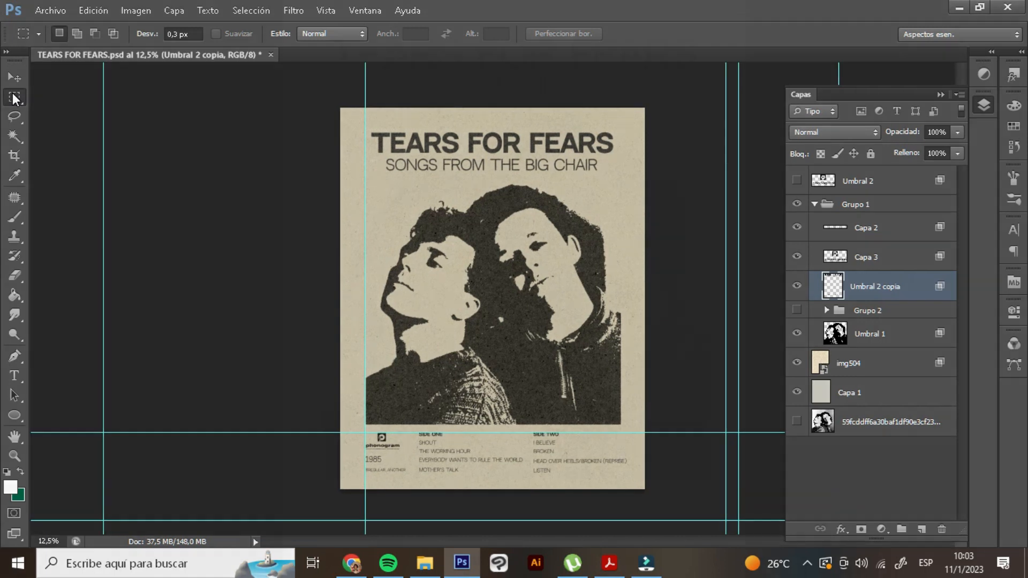